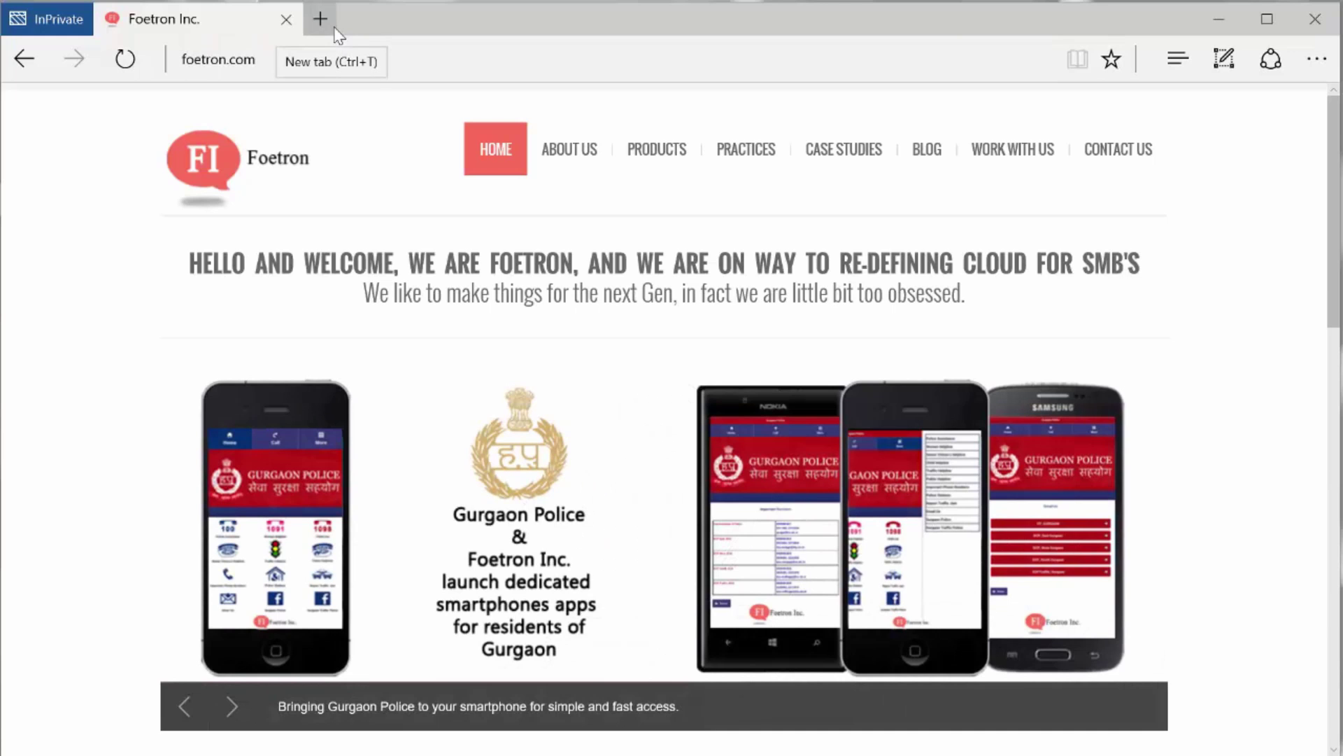
Open a new InPrivate tab, then return to the Foetron Inc. homepage tab
click(320, 20)
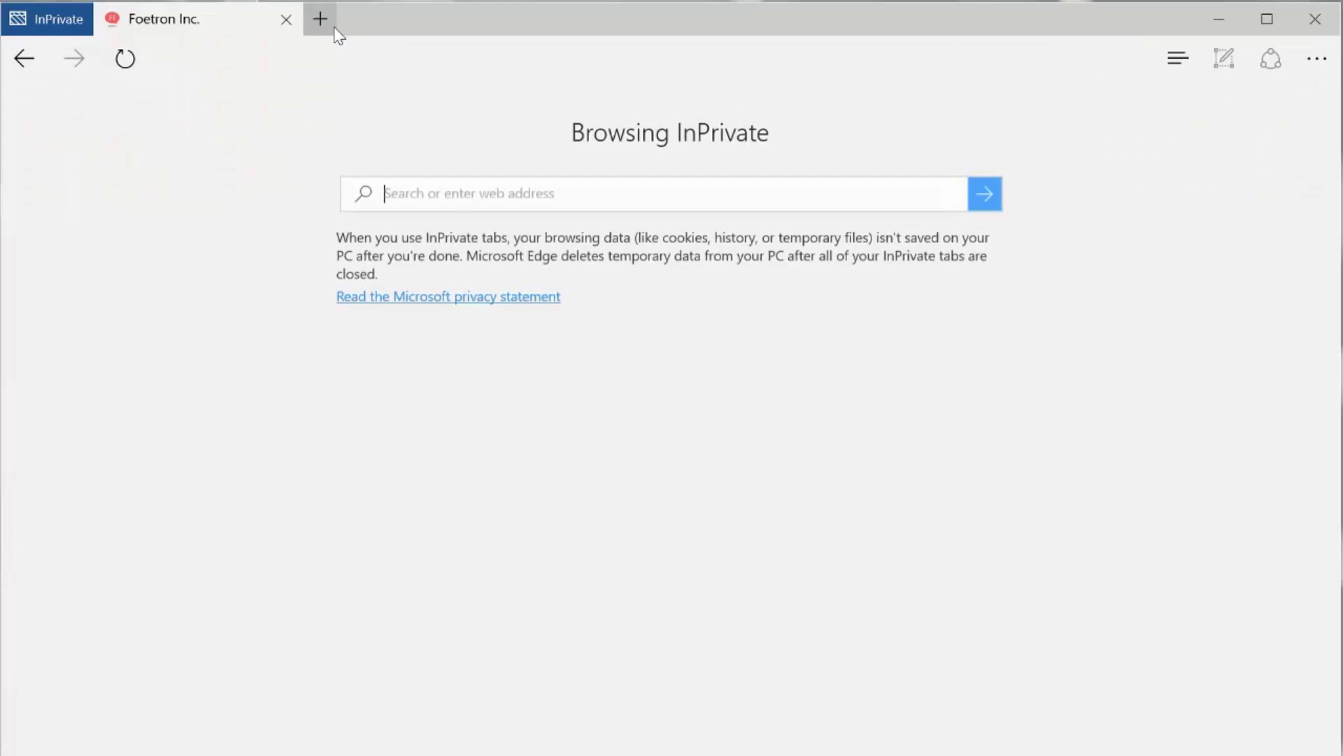
click(232, 17)
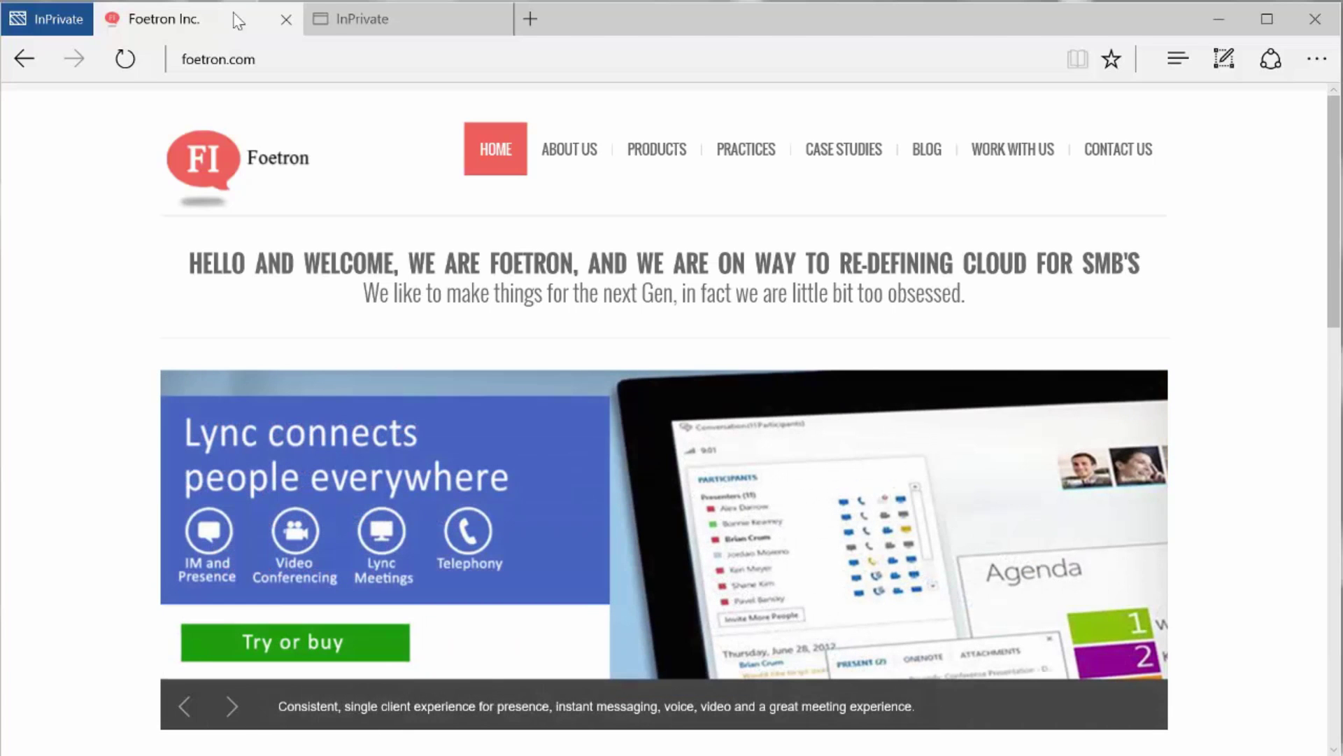
In the InPrivate tab, sign in at portal.microsoftonline.com with the work e-mail and password
click(396, 18)
text(por)
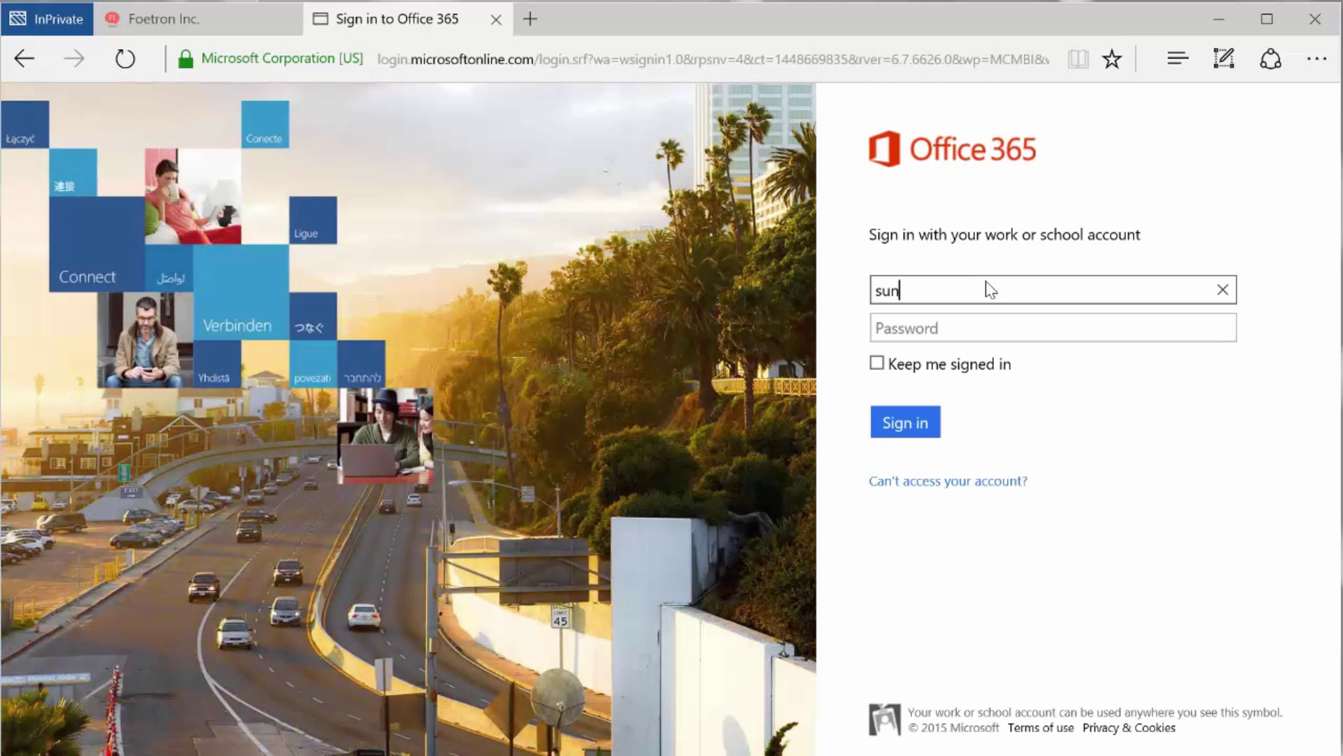
text(etron.com)
key(Tab)
text(•••••••••••)
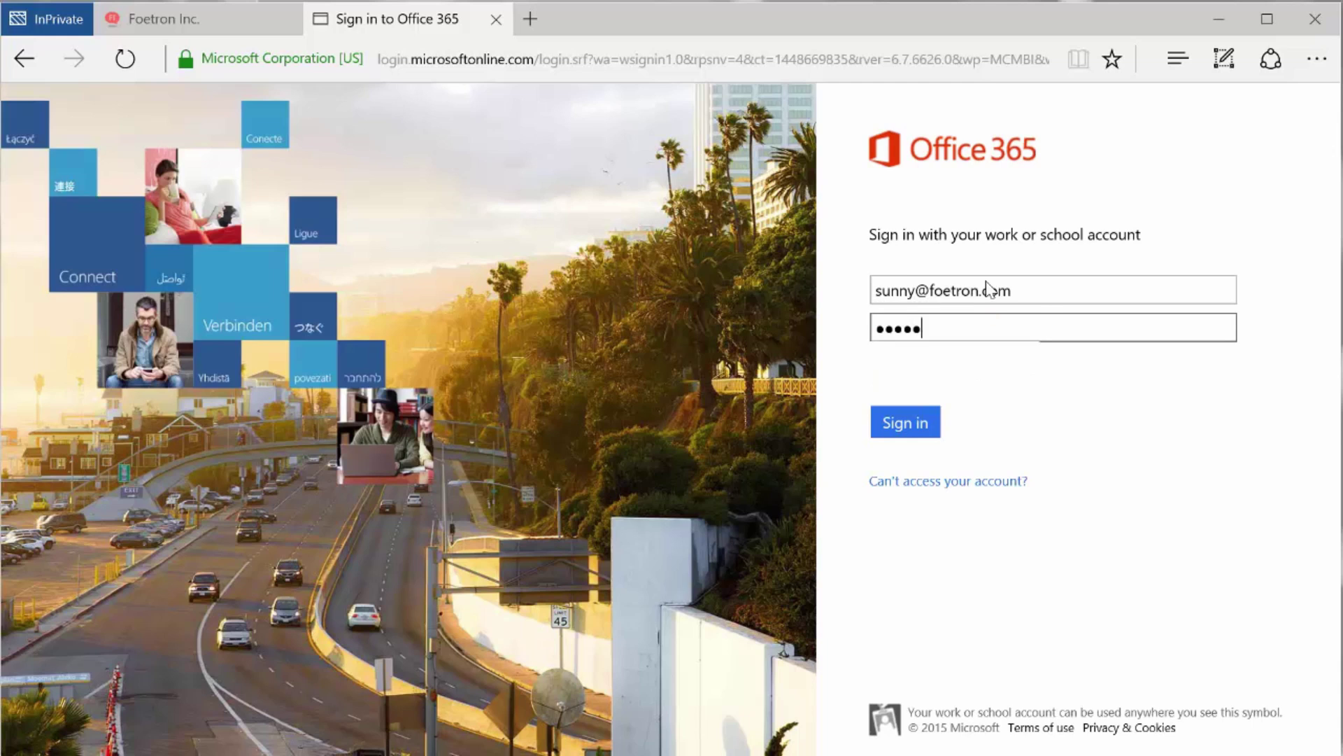
text(••)
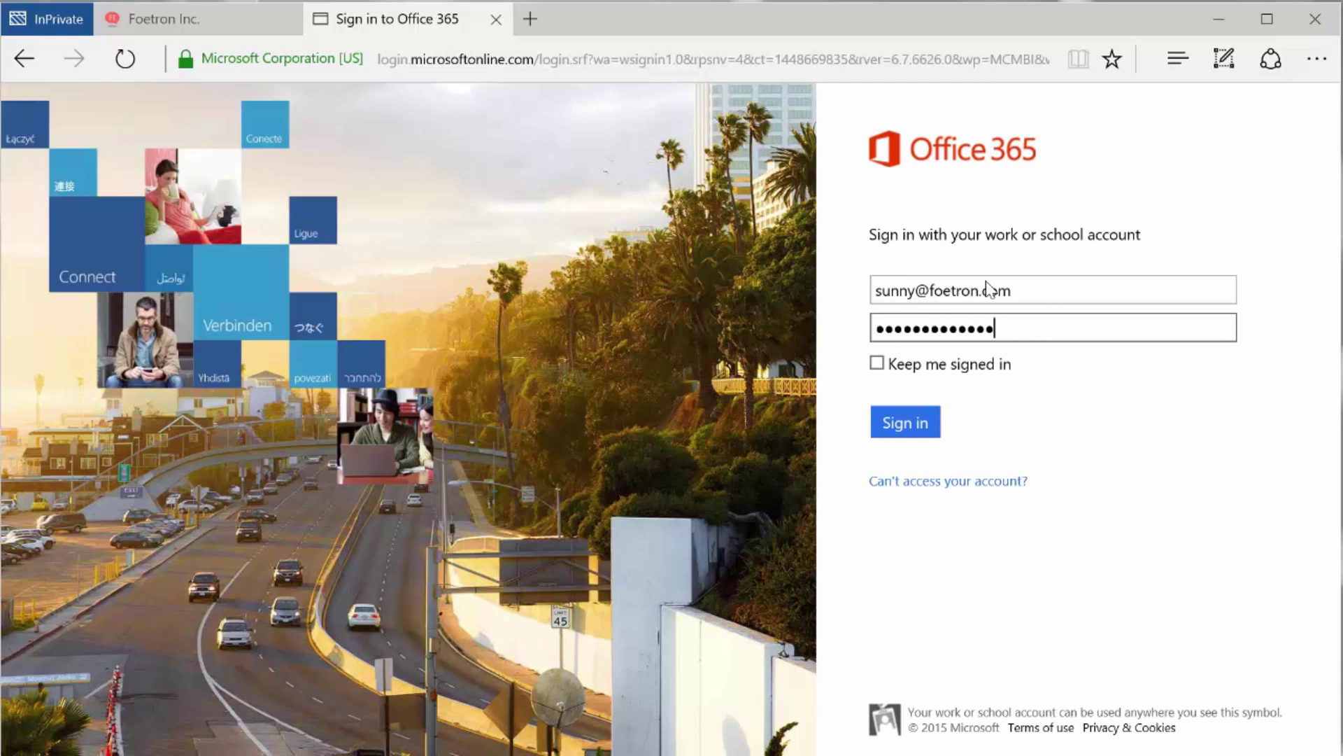
click(923, 421)
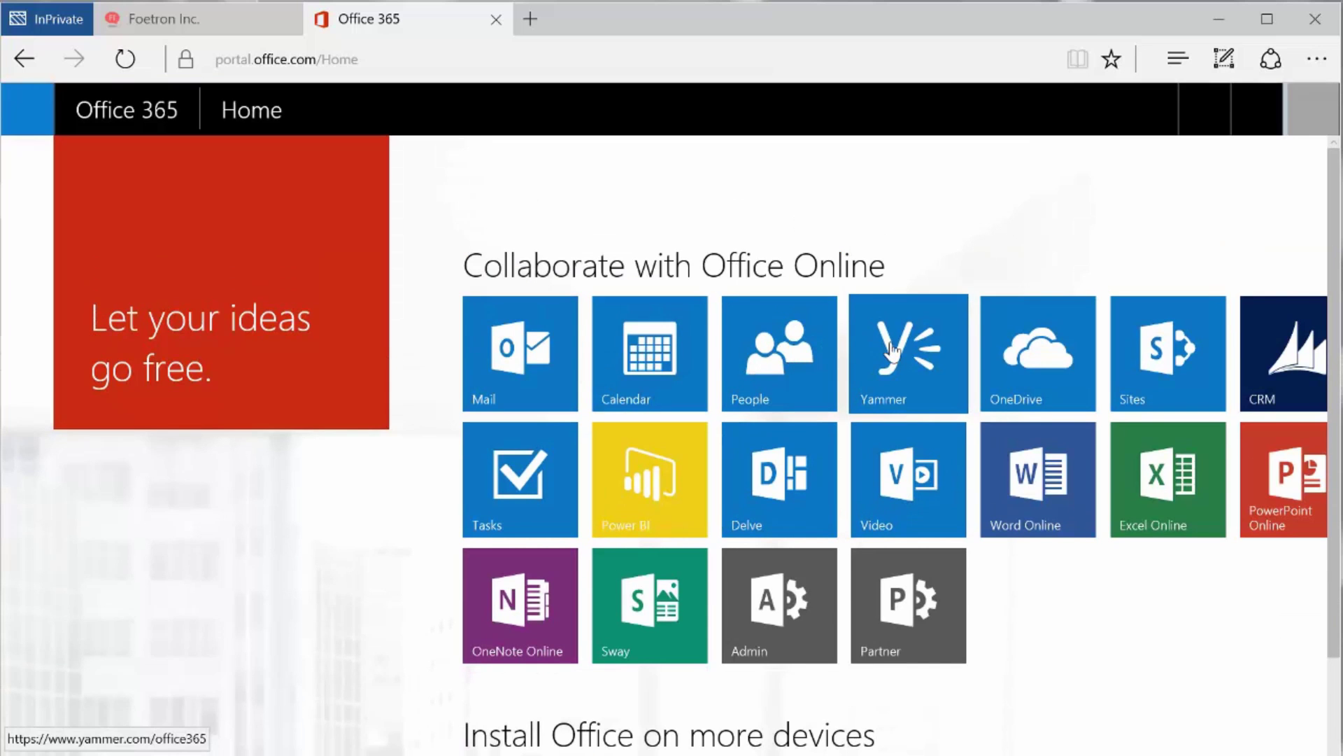
Launch Yammer from the Office 365 app tiles to load the Foetron Home feed
click(892, 348)
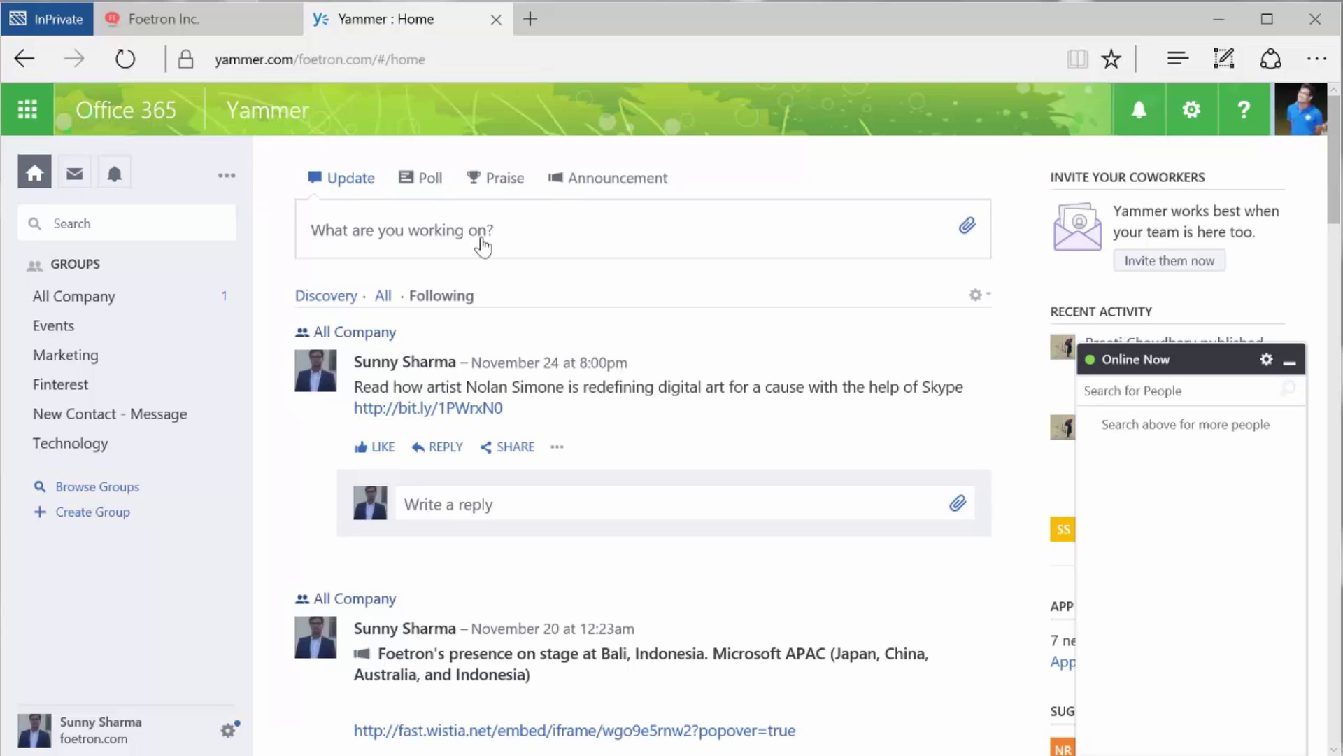
Scroll down the home feed through older All Company posts
scroll(589, 422, down, 1)
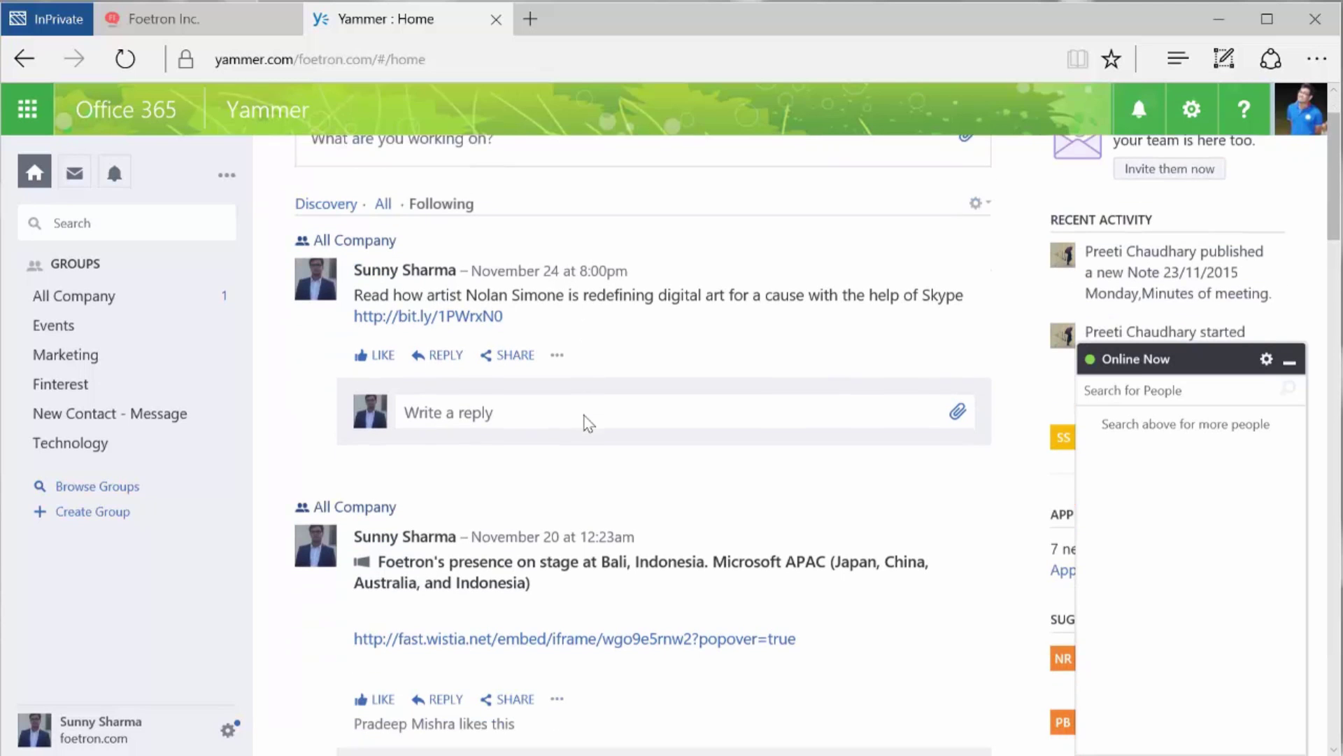
scroll(589, 422, down, 4)
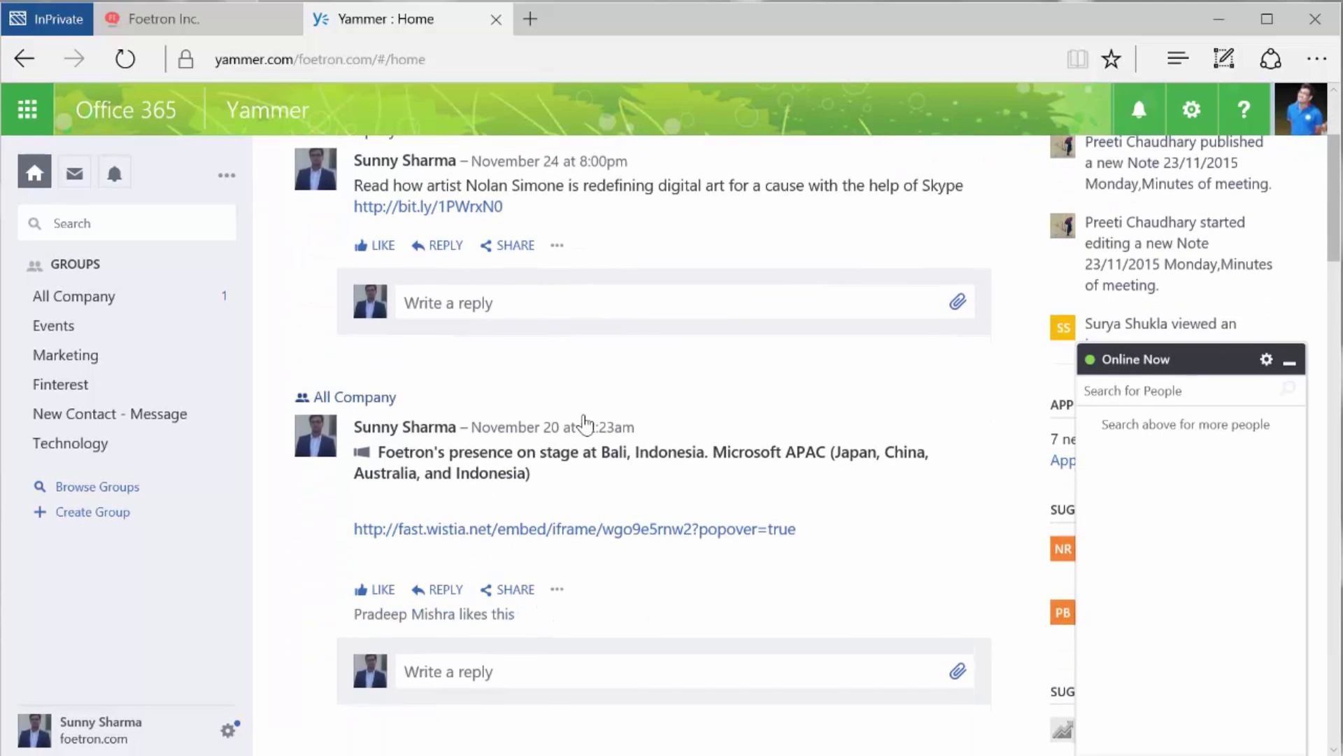
scroll(589, 423, down, 6)
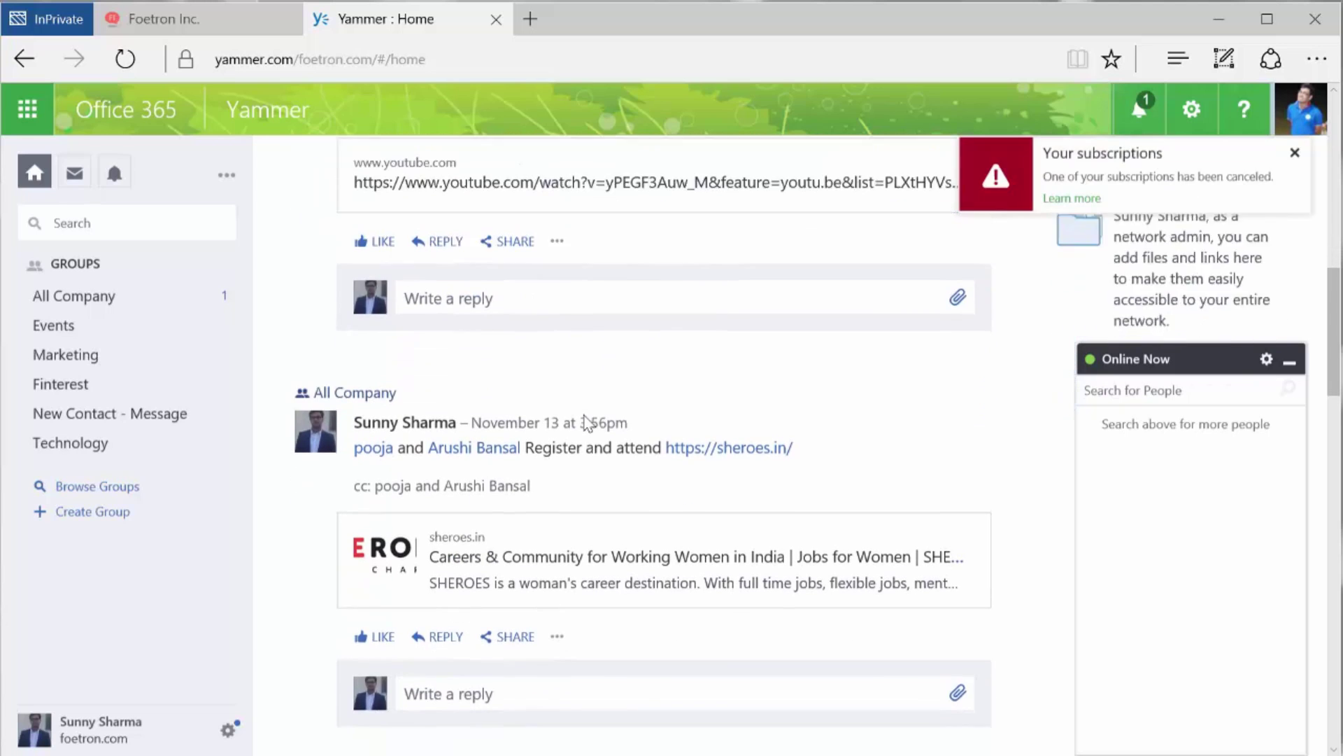
scroll(588, 422, down, 6)
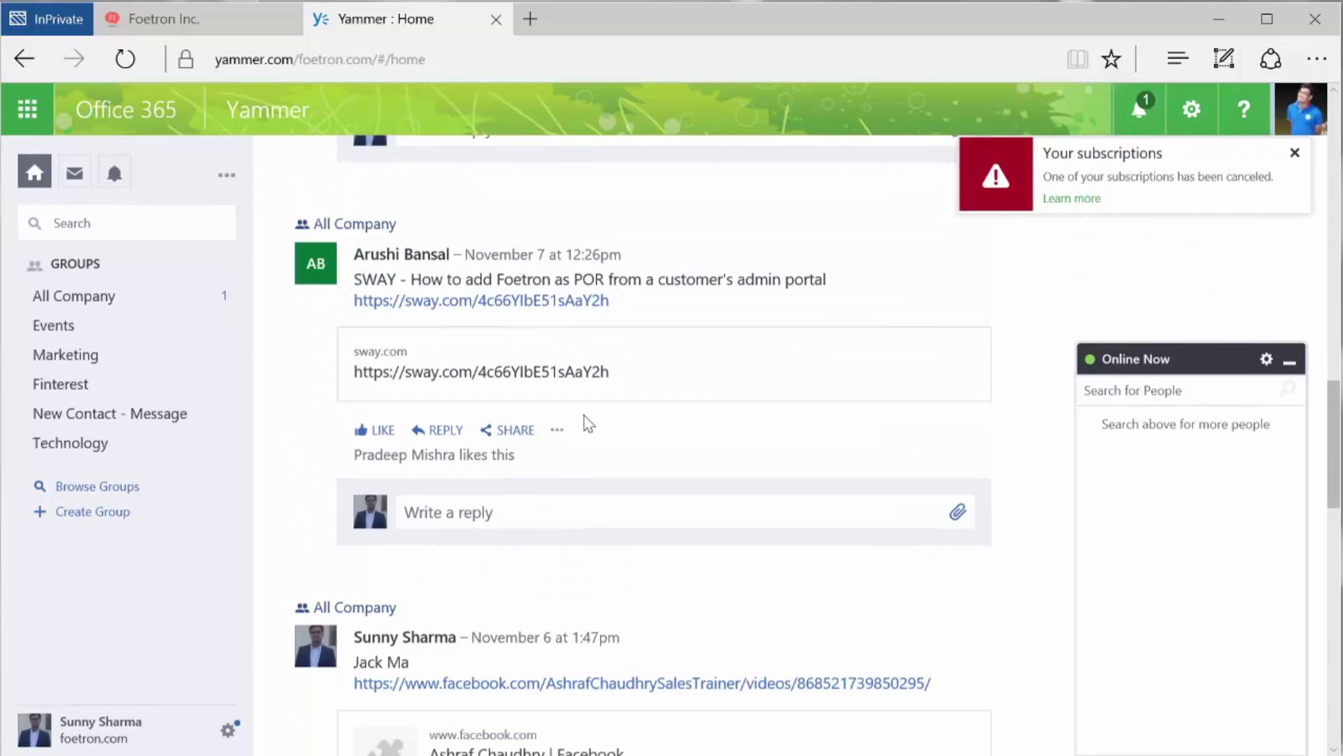
scroll(586, 423, down, 10)
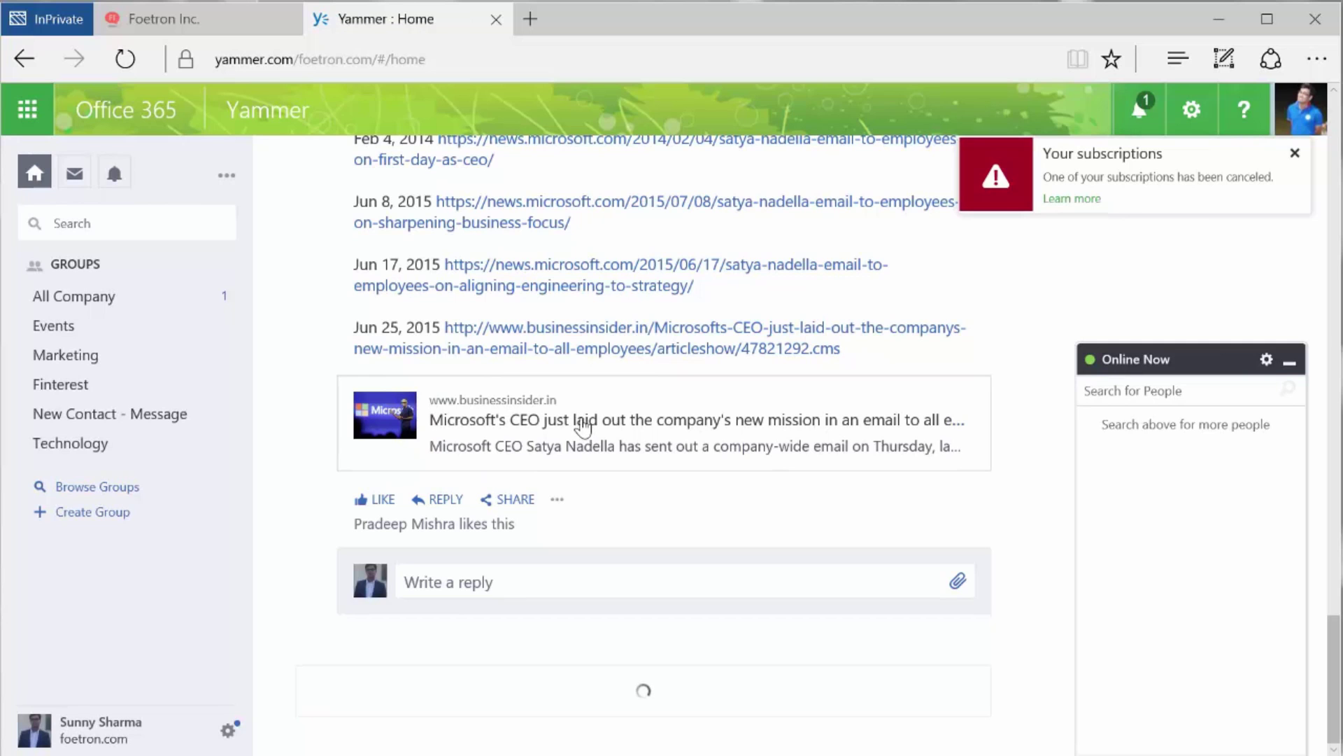
scroll(584, 425, down, 3)
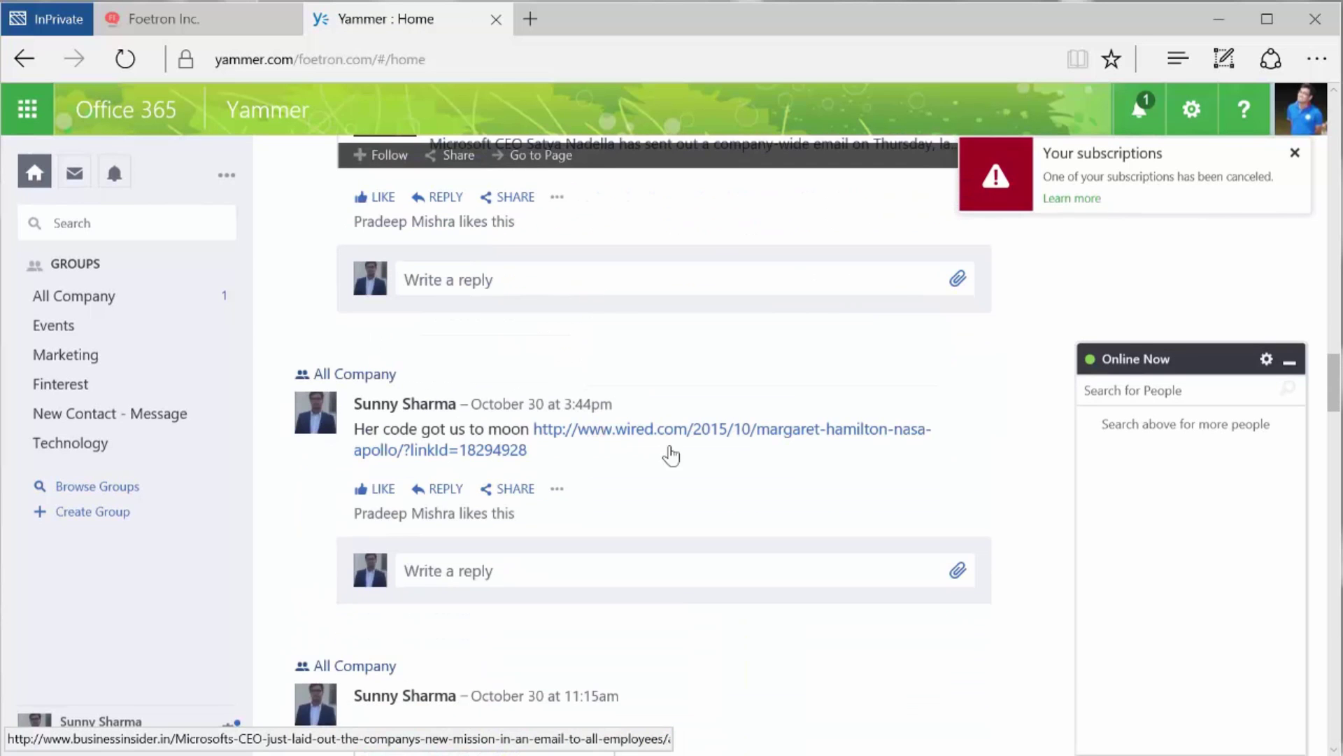
Mute the system sound while scrolling further, then return to the newest posts at the top
key(XF86AudioLowerVolume)
scroll(700, 468, down, 6)
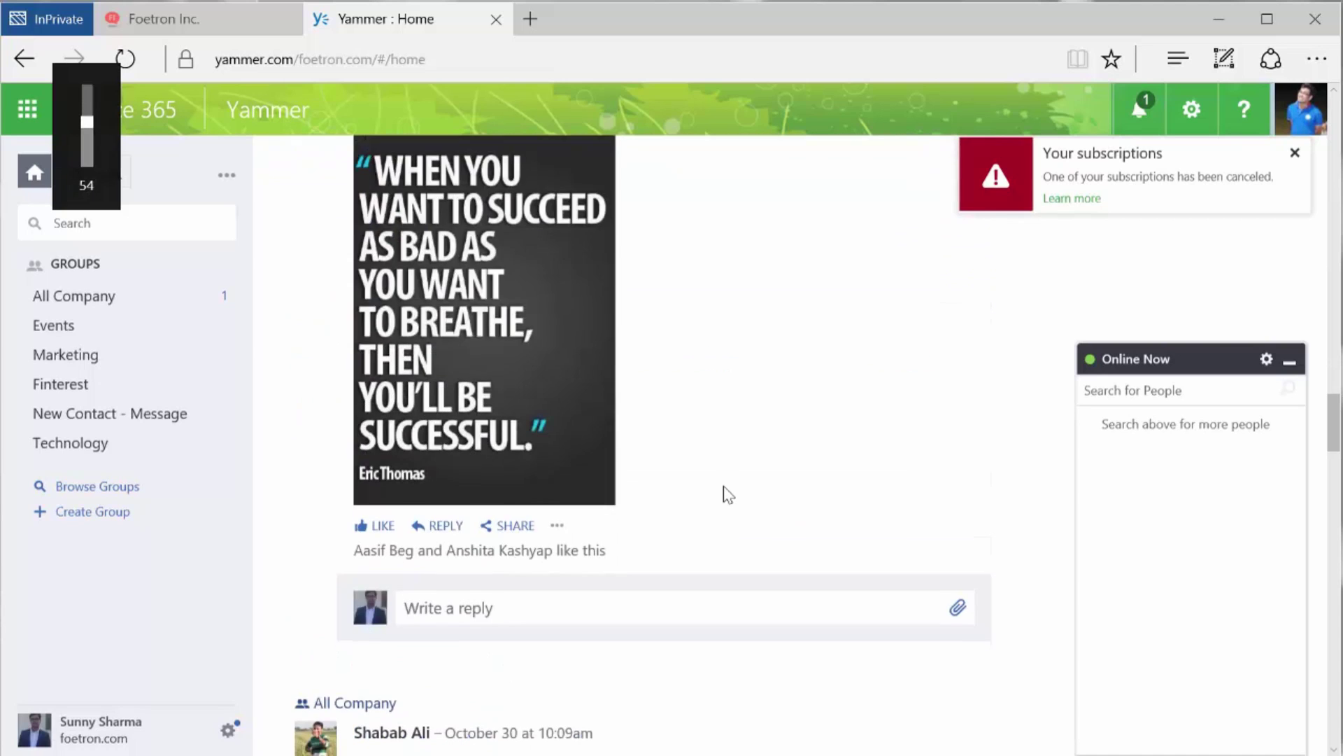
scroll(728, 495, down, 6)
key(XF86AudioLowerVolume)
key(XF86AudioLowerVolume)
key(XF86AudioLowerVolume)
key(XF86AudioLowerVolume)
key(XF86AudioLowerVolume)
key(XF86AudioLowerVolume)
key(XF86AudioLowerVolume)
key(XF86AudioLowerVolume)
key(XF86AudioLowerVolume)
key(XF86AudioLowerVolume)
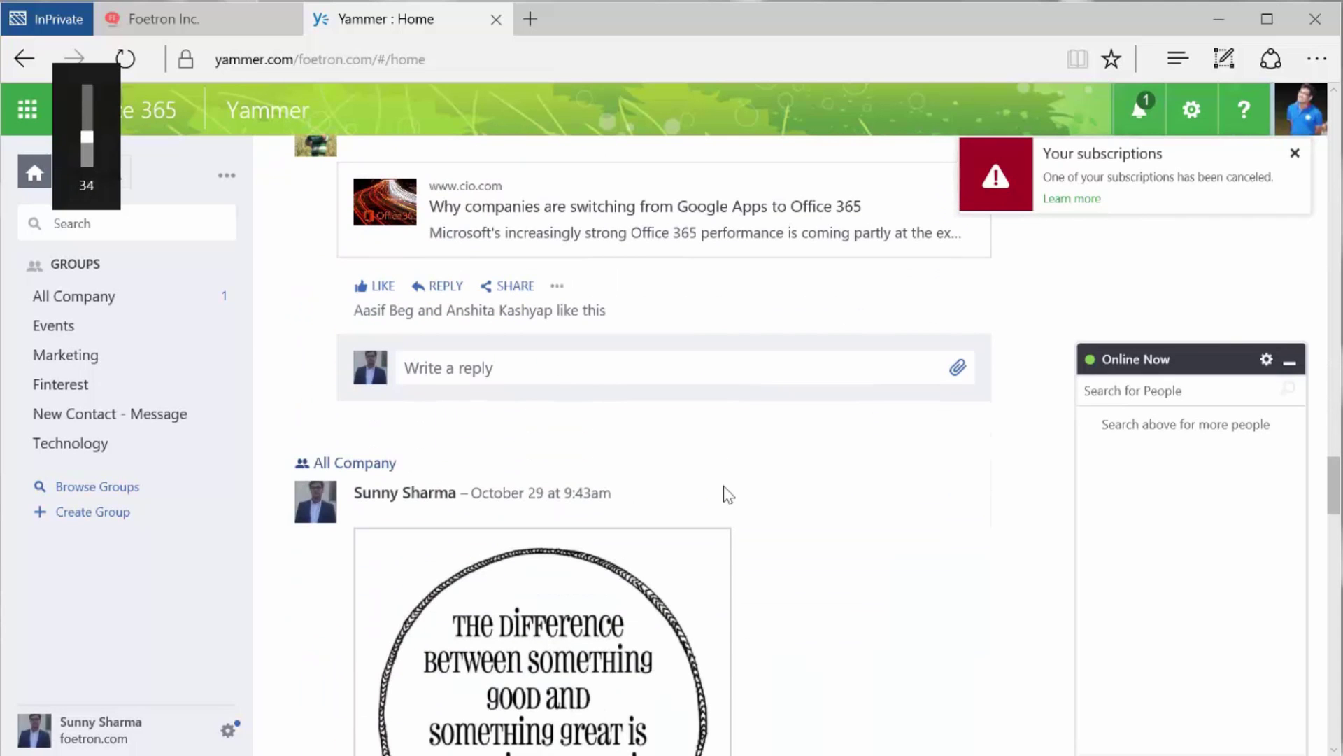
key(XF86AudioLowerVolume)
key(XF86AudioLowerVolume)
key(XF86AudioLowerVolume)
key(XF86AudioLowerVolume)
key(XF86AudioLowerVolume)
key(XF86AudioLowerVolume)
key(XF86AudioLowerVolume)
key(XF86AudioLowerVolume)
key(XF86AudioLowerVolume)
key(XF86AudioLowerVolume)
key(XF86AudioLowerVolume)
key(XF86AudioLowerVolume)
key(XF86AudioLowerVolume)
key(XF86AudioLowerVolume)
key(XF86AudioLowerVolume)
key(XF86AudioLowerVolume)
key(XF86AudioLowerVolume)
scroll(727, 494, down, 5)
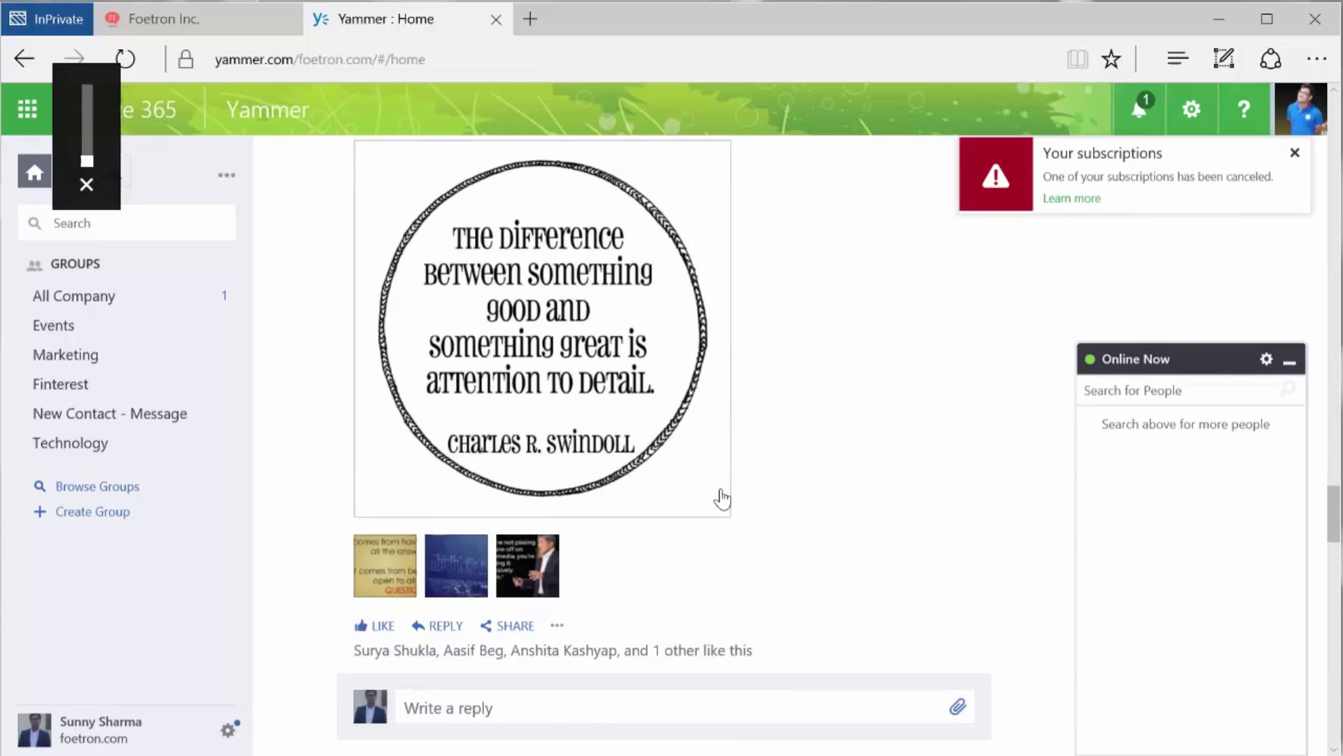
scroll(723, 499, down, 9)
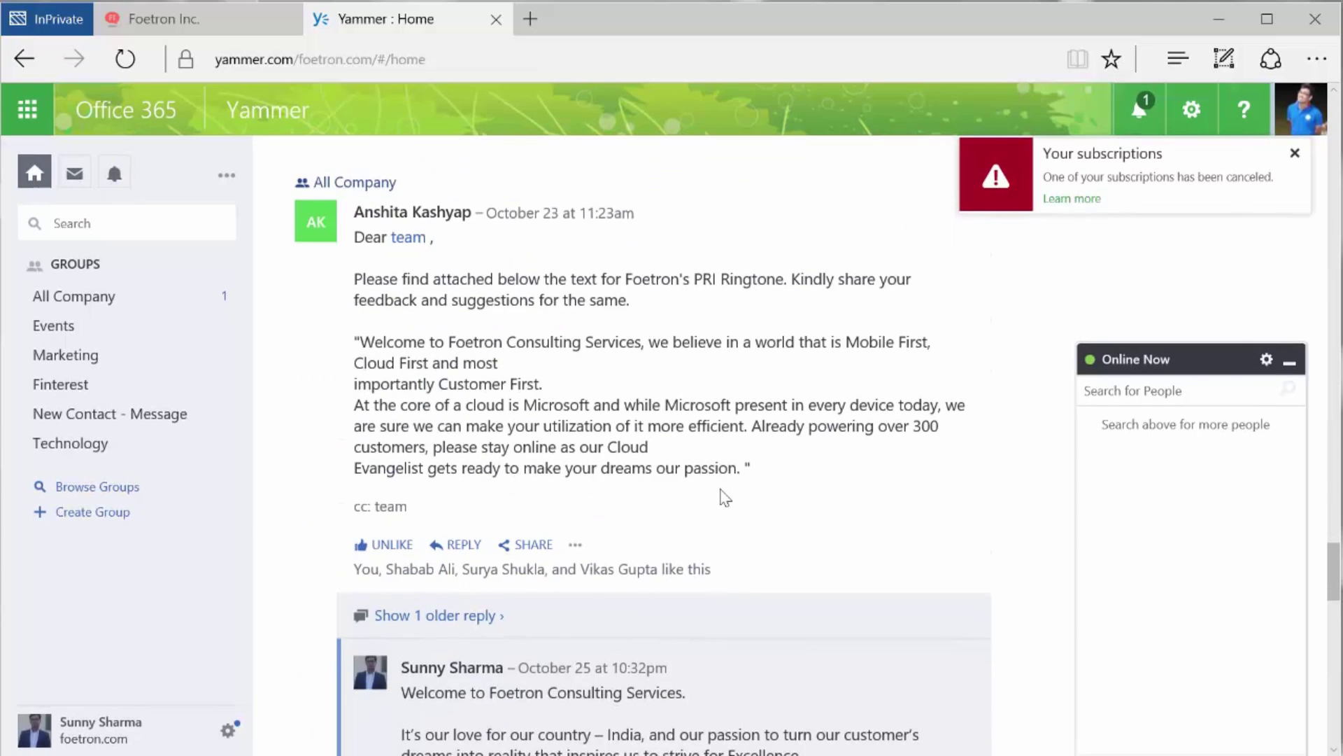
scroll(725, 498, down, 12)
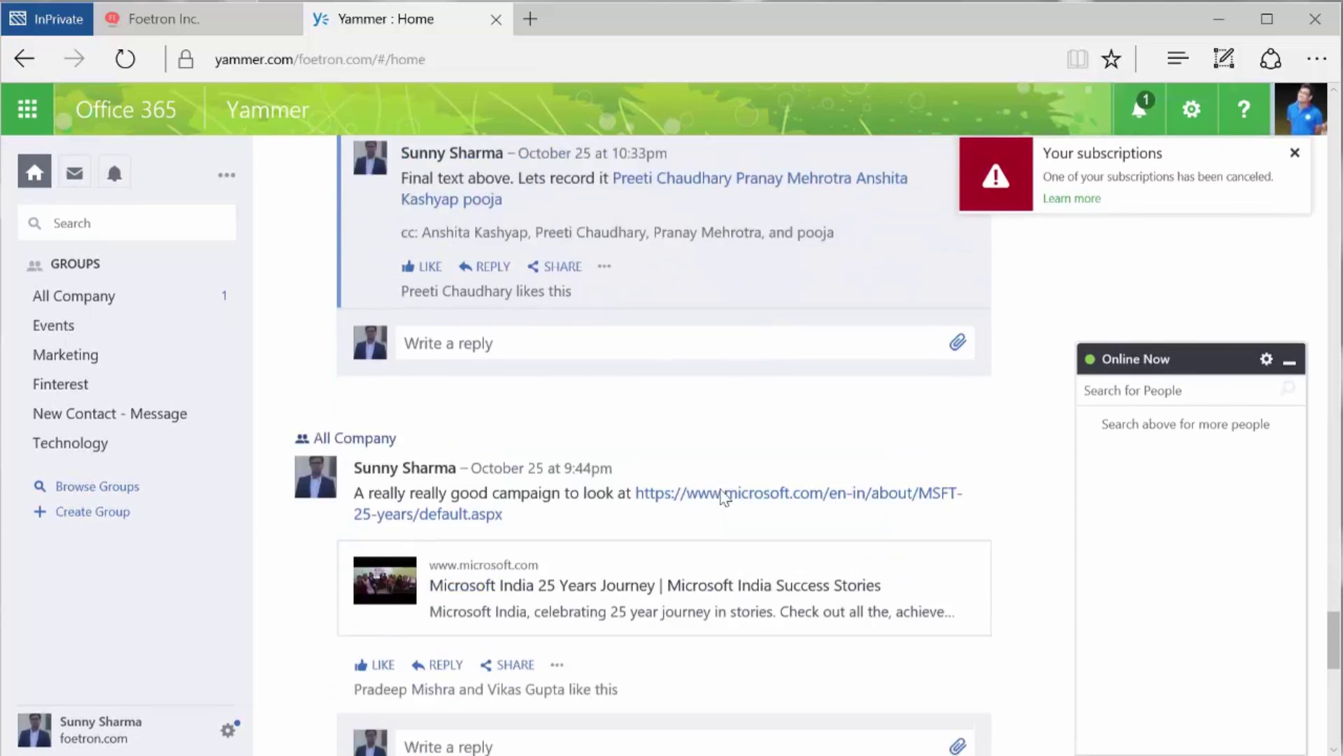
scroll(724, 497, down, 2)
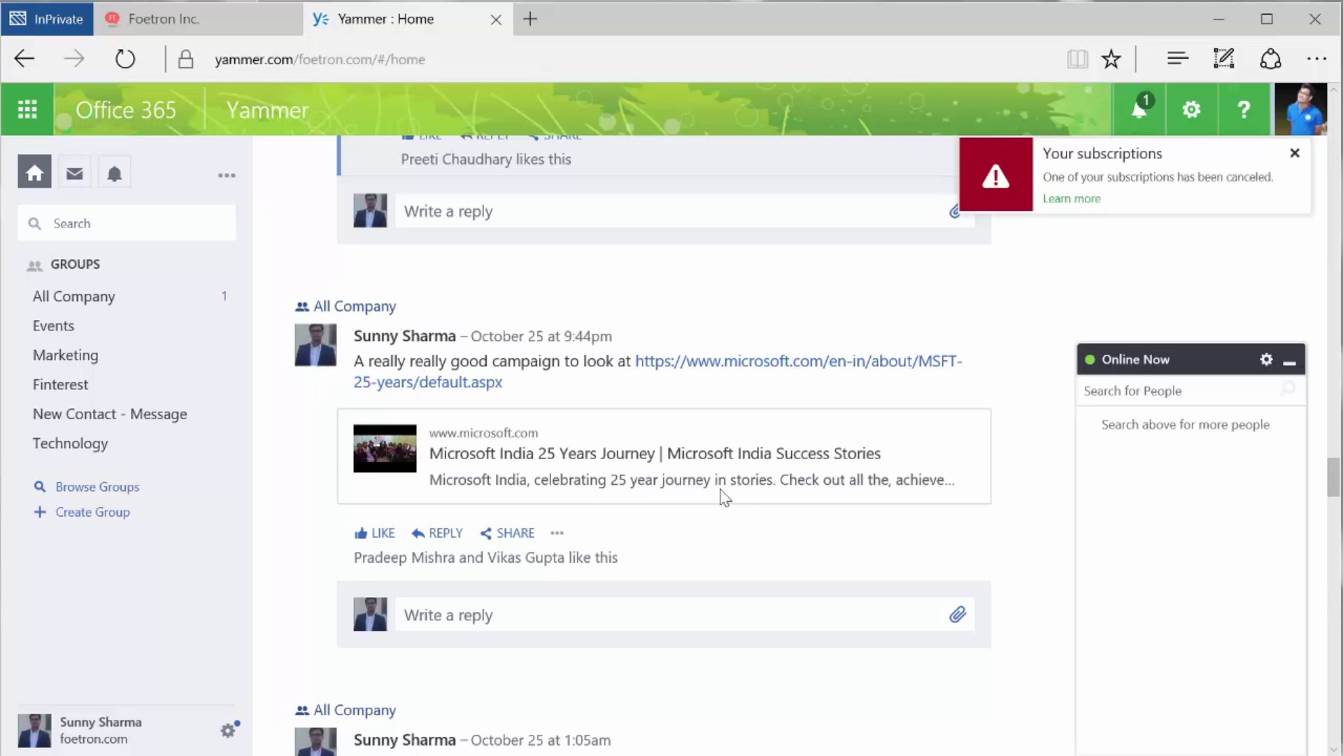
scroll(721, 489, up, 20)
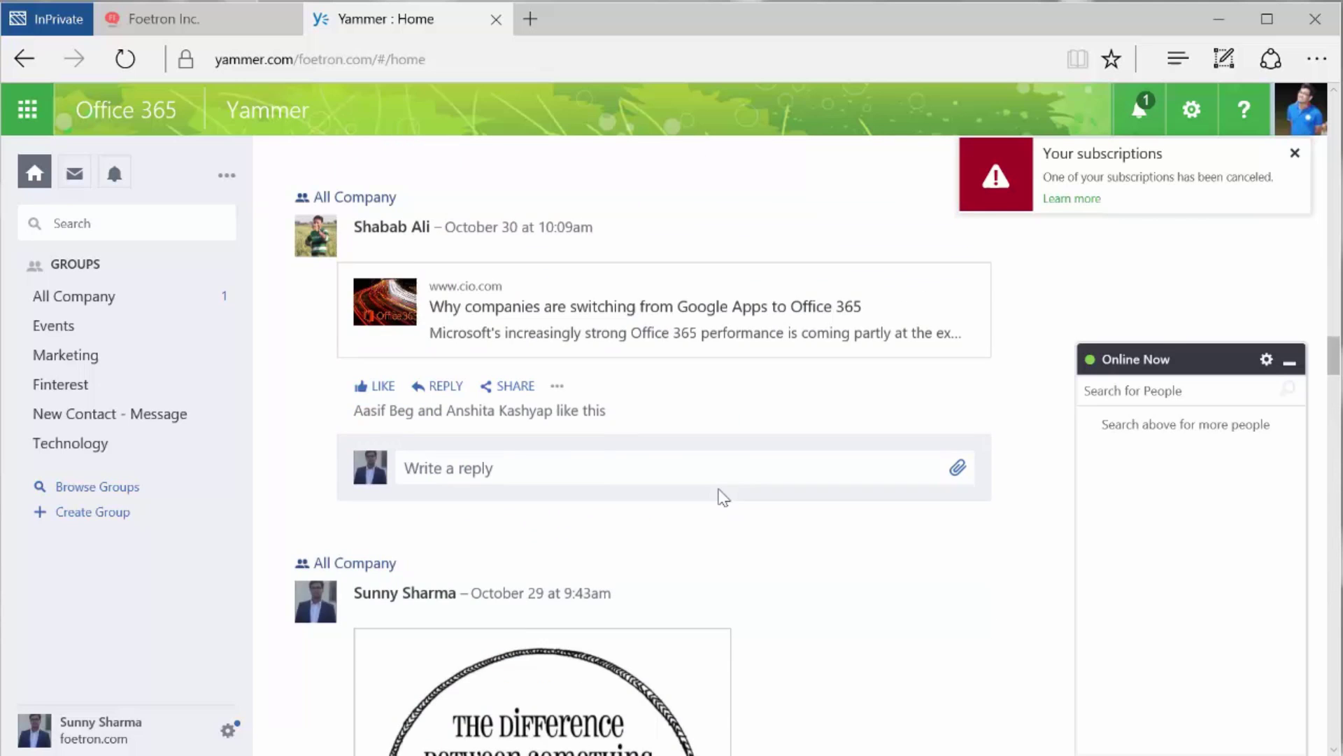
drag(1334, 298, 1336, 112)
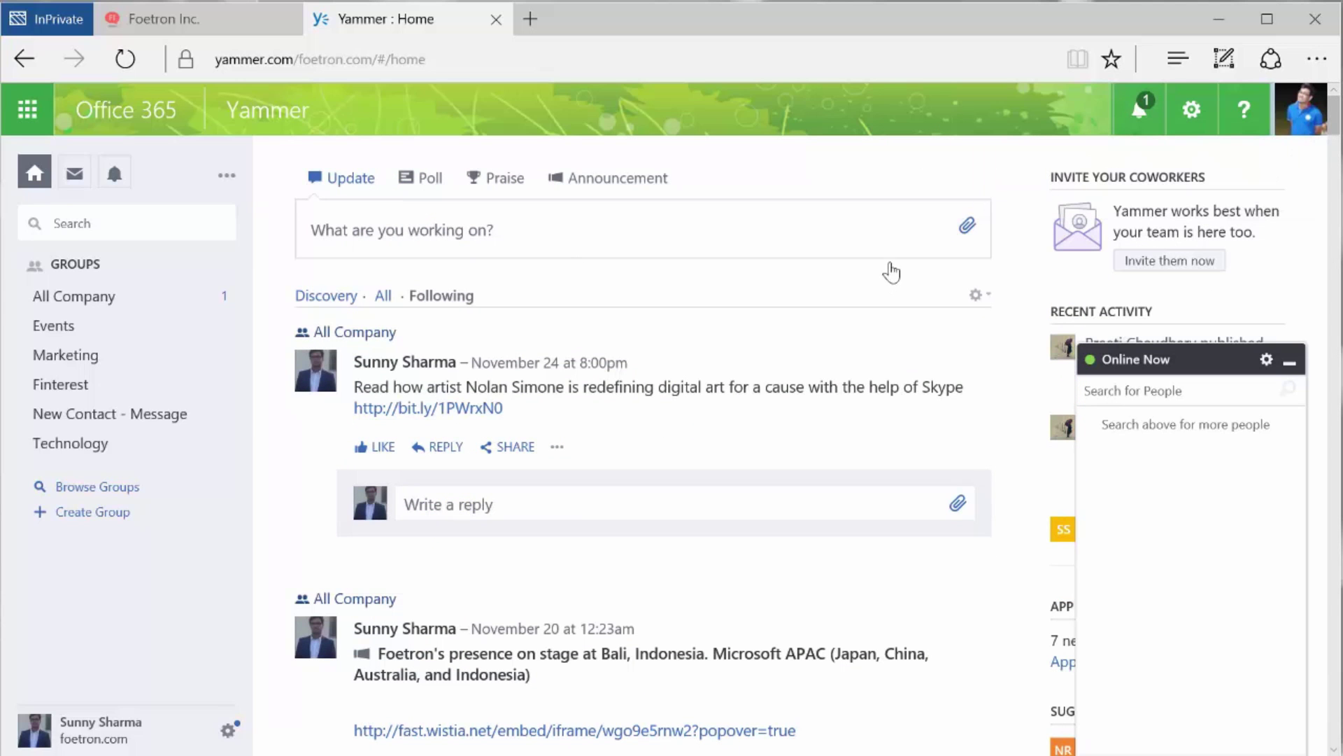
Draft an All Company poll asking 'Tour' with answers Jaipur and Delhi
click(966, 227)
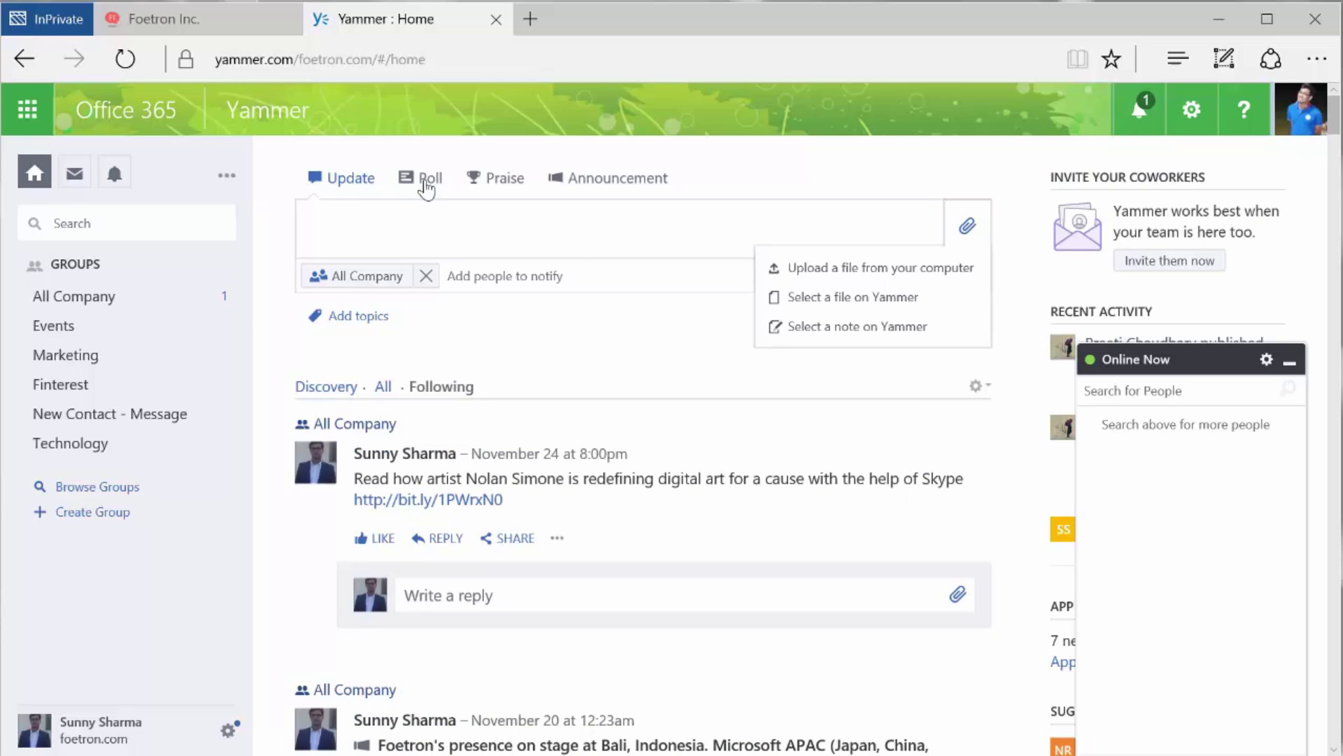
click(426, 188)
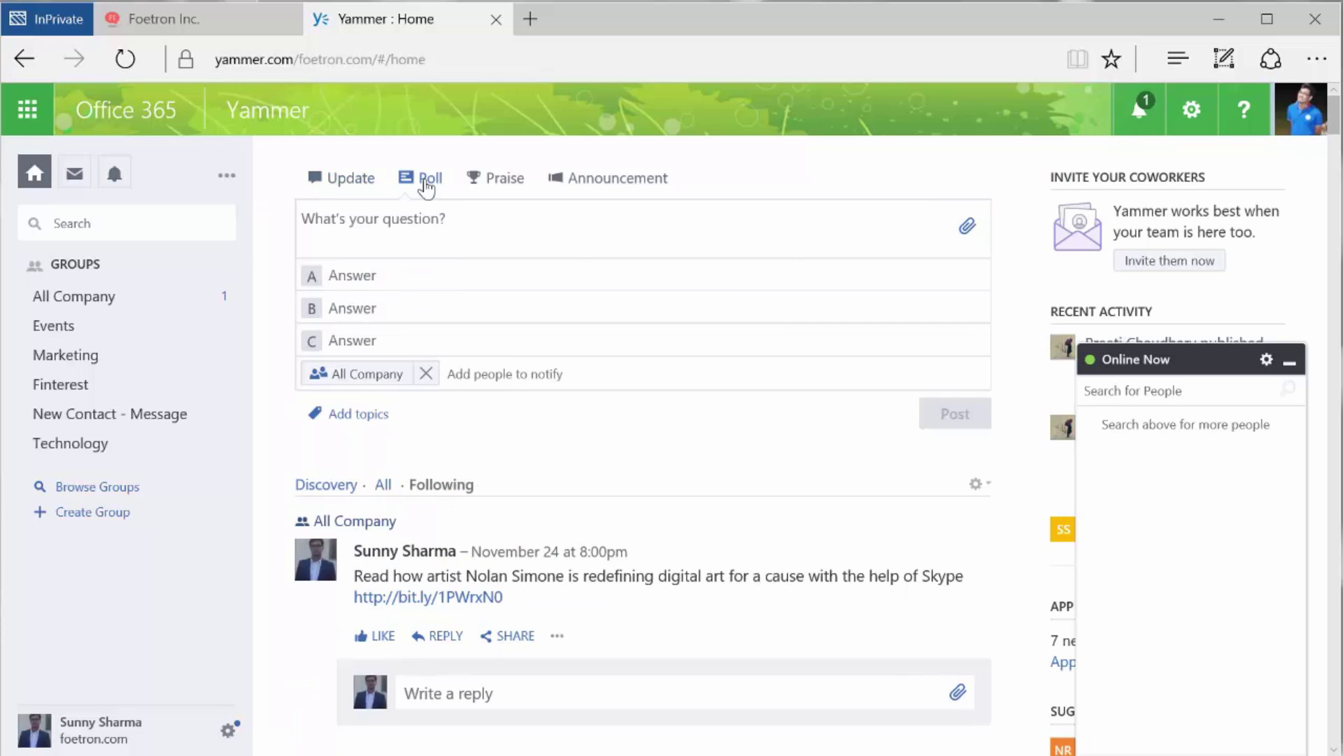
click(417, 219)
text(r)
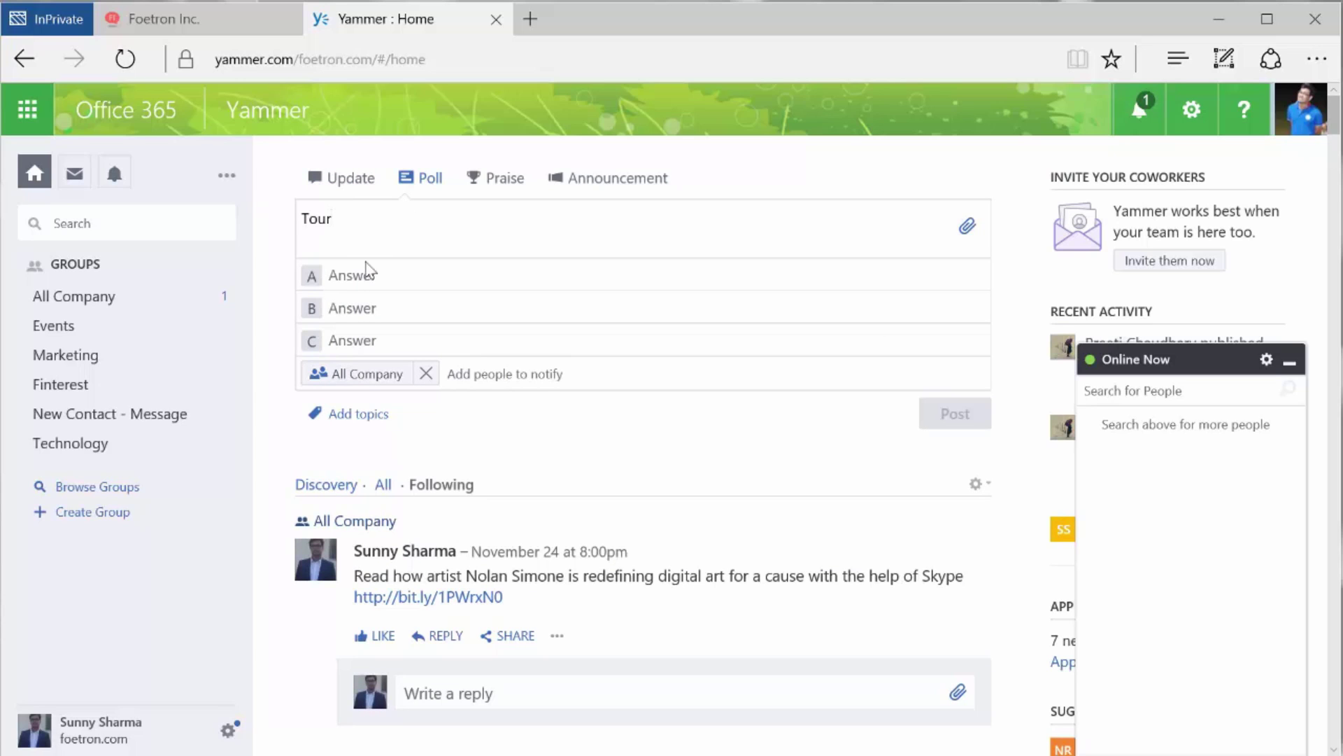
click(361, 272)
text(Jaipur)
click(351, 309)
text(Delhi)
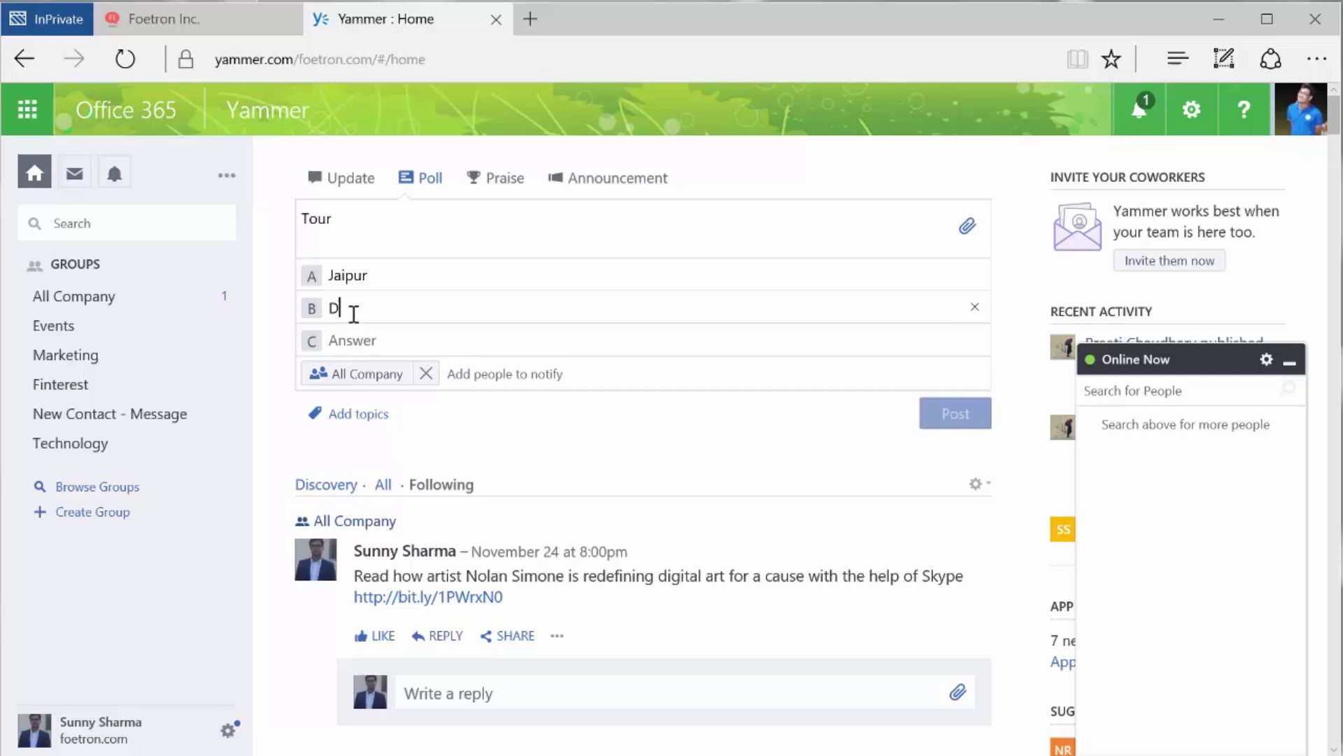
Switch the composer to a blank Praise post addressed to All Company
click(496, 183)
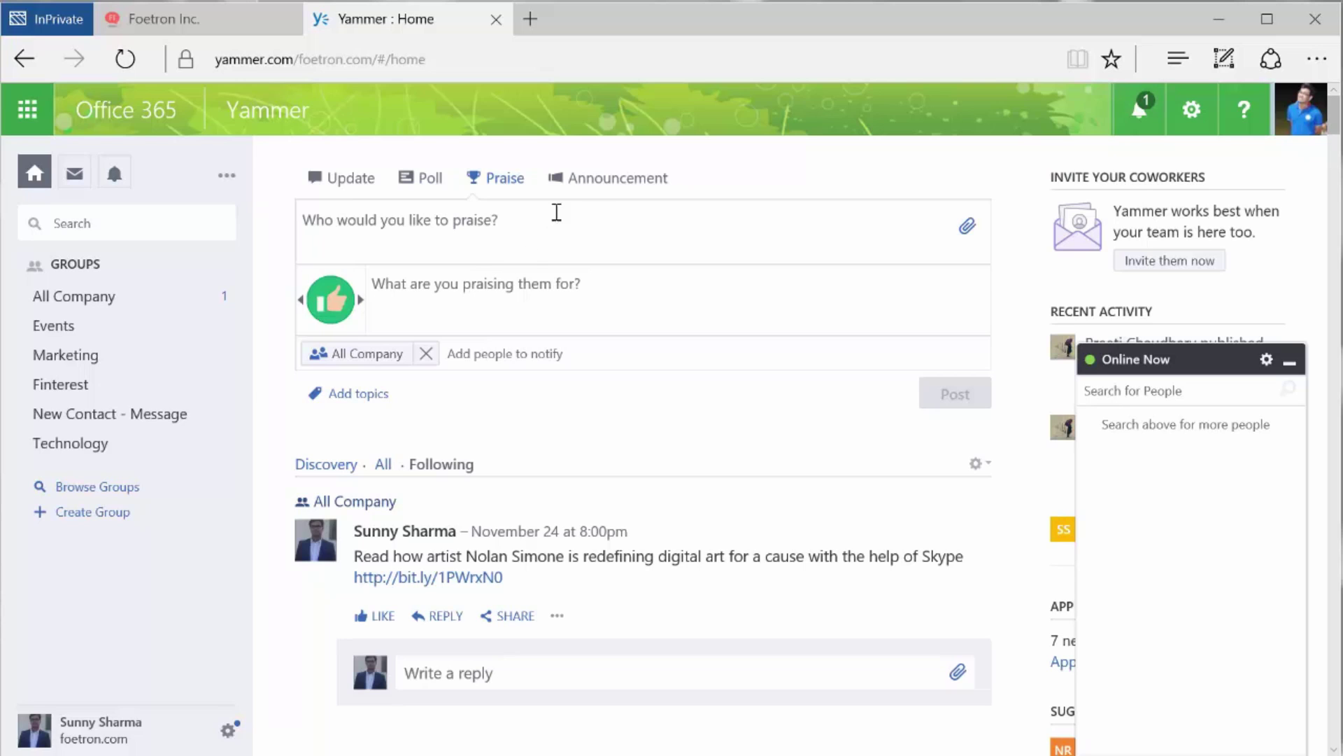
Switch the composer to an Announcement form with a title and rich-text body
click(592, 194)
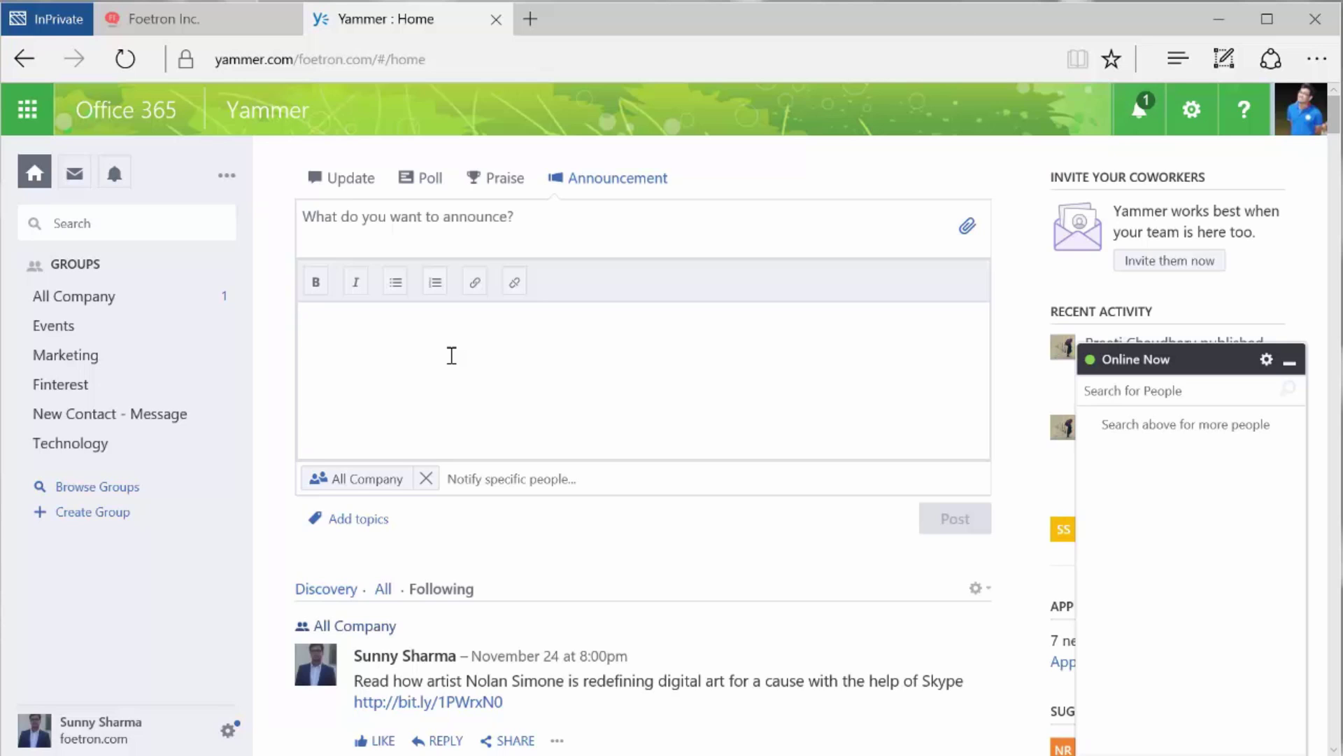
Browse the notifications about likes on your messages, then close the list
click(118, 171)
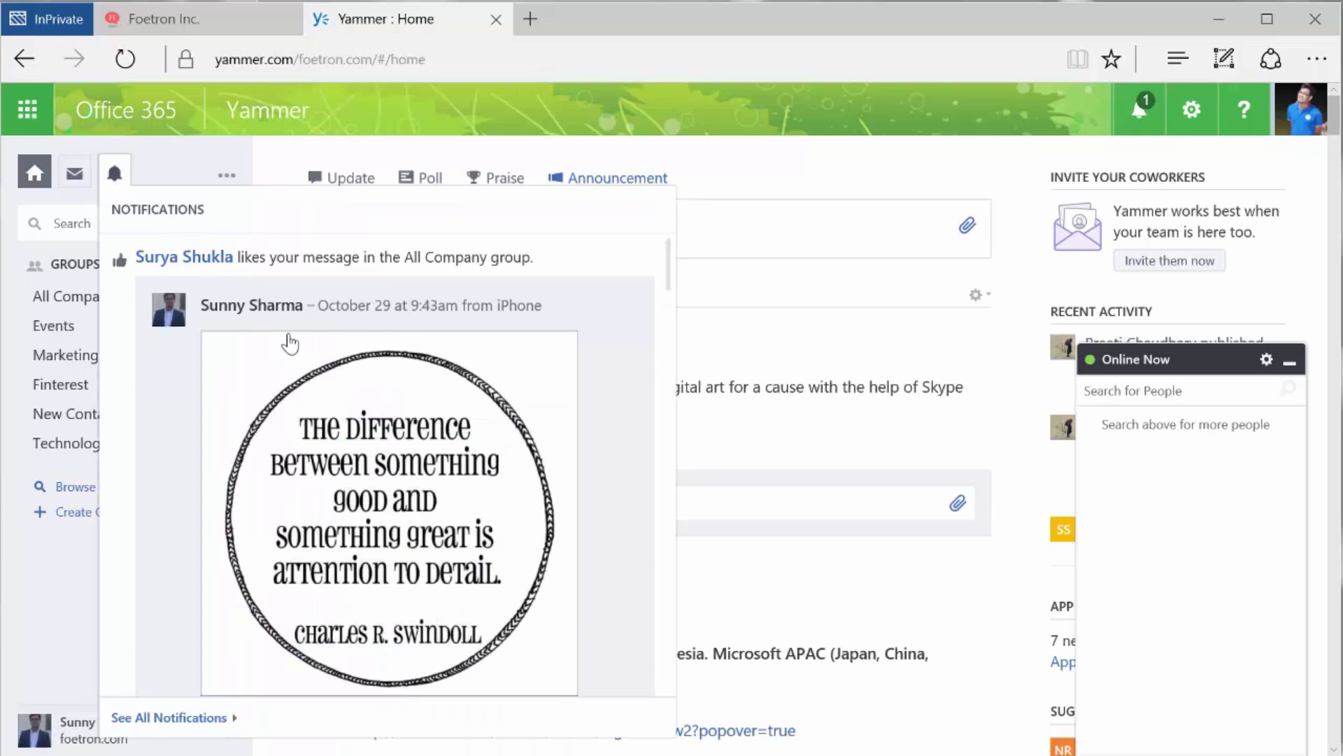
scroll(289, 341, down, 2)
scroll(289, 340, up, 2)
scroll(458, 279, down, 10)
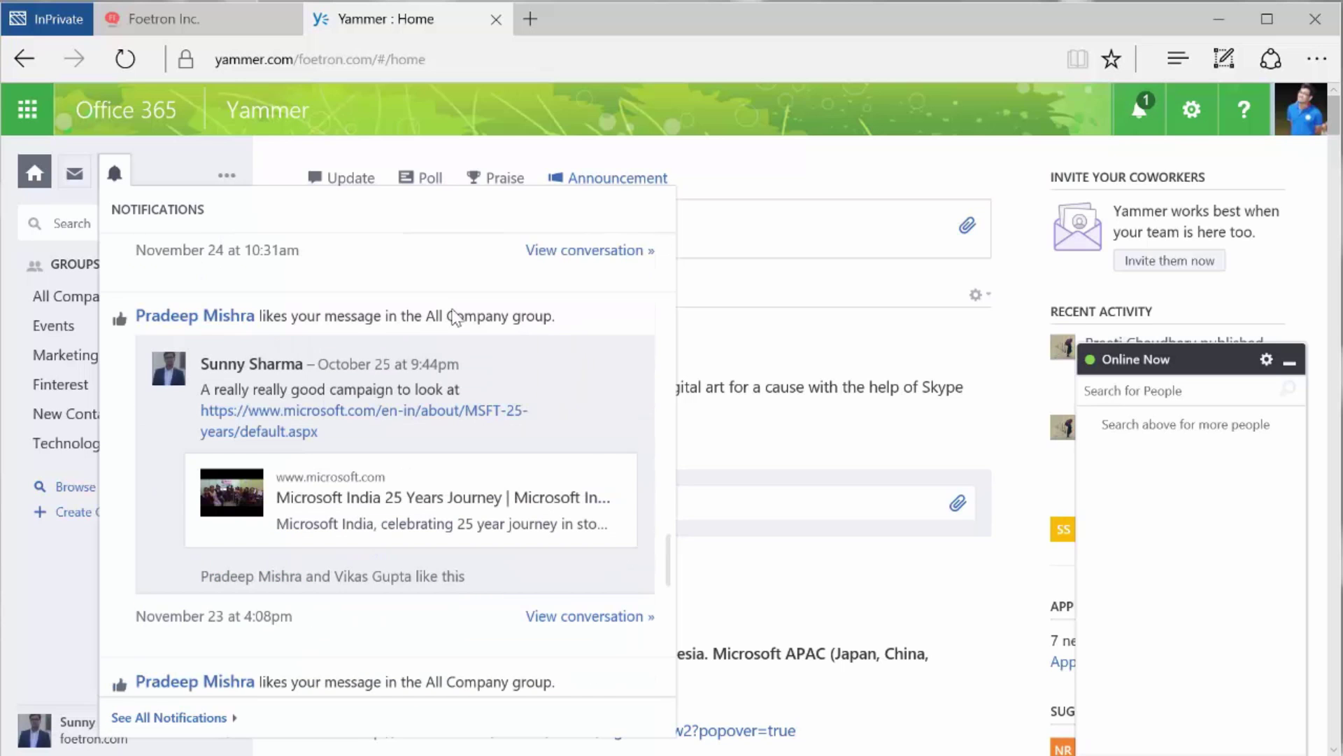
scroll(455, 316, down, 1)
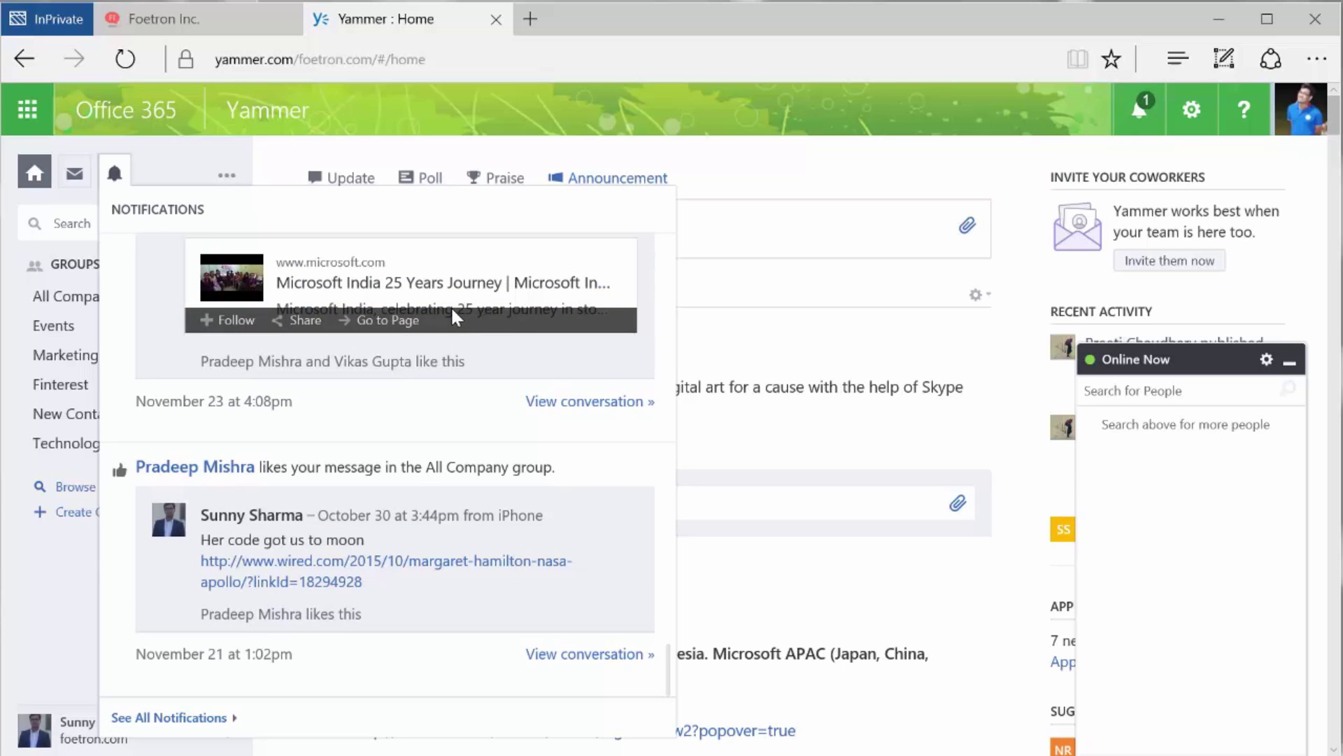
click(116, 176)
Search Online Now for the coworker by name and open a chat, then close it once they show as offline
click(1159, 391)
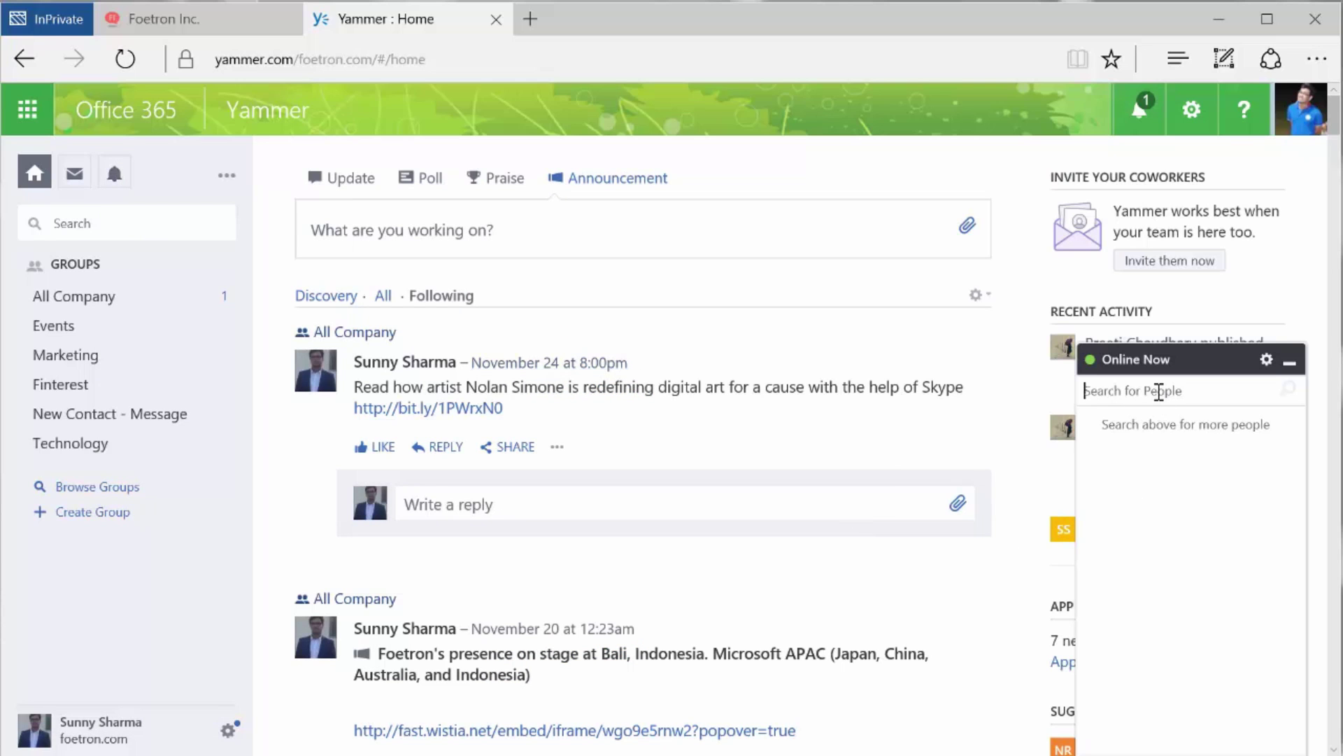
text(anh)
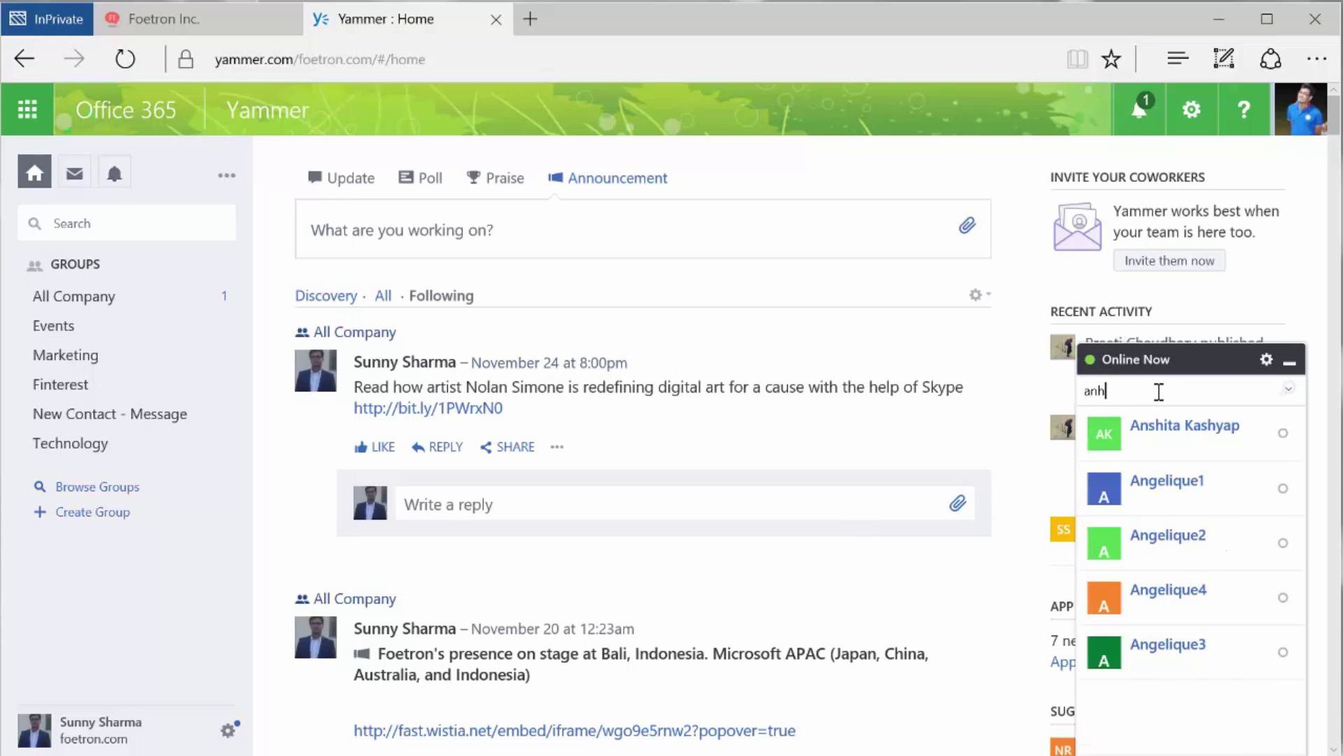
key(BackSpace)
text(shita)
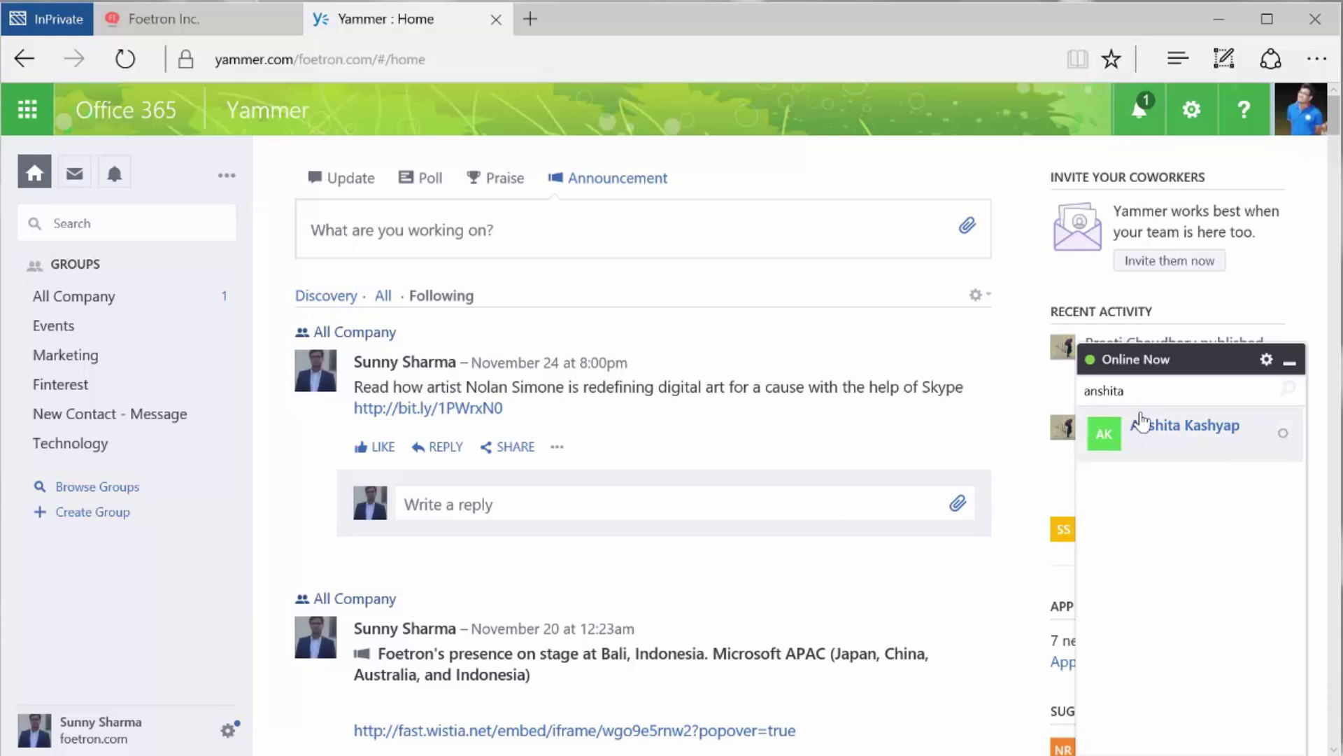
click(1142, 422)
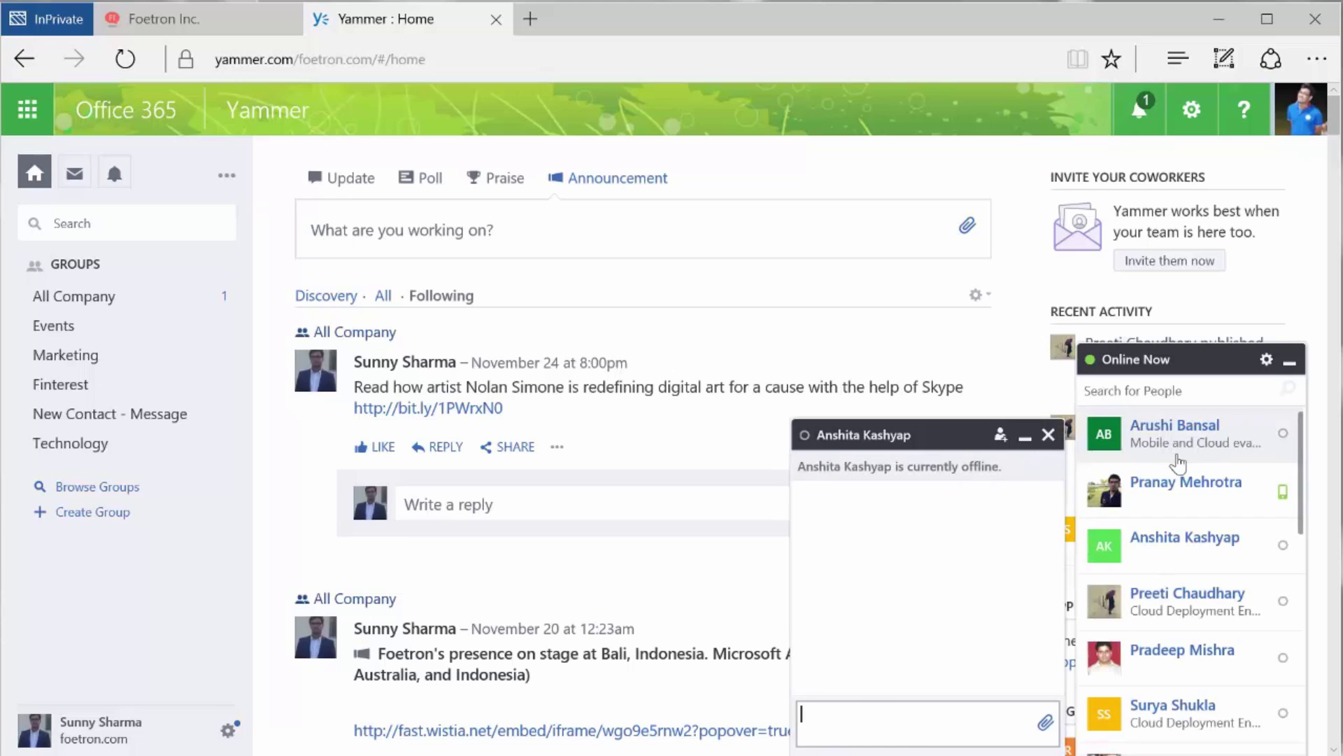
click(1047, 437)
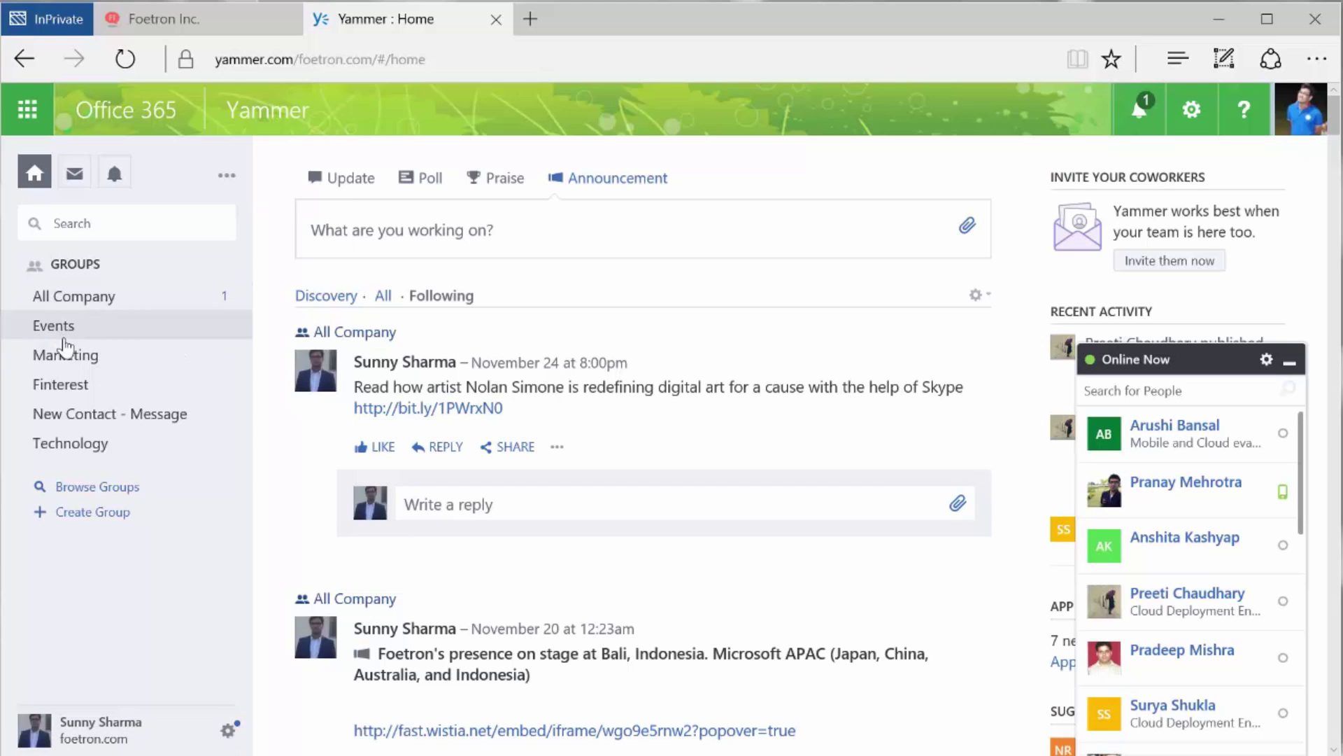